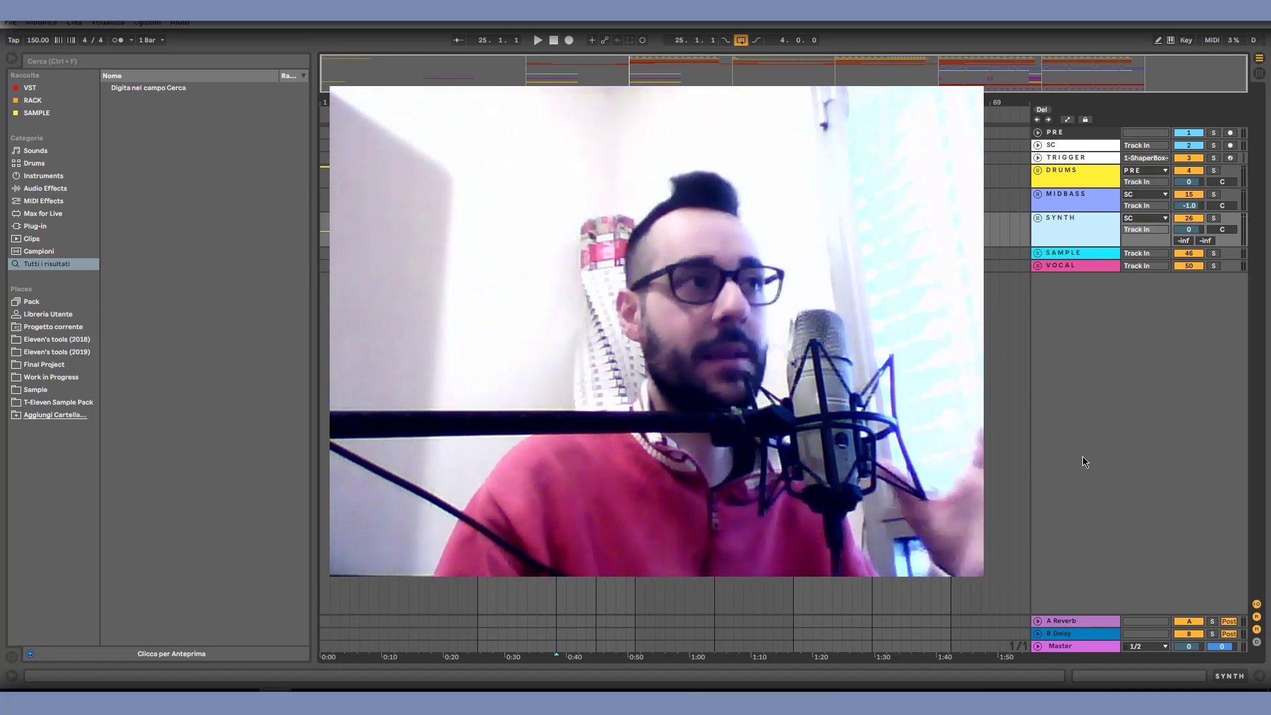
Play the arrangement from Verse 1, then from the start of Drop 1_1 at bar 49.
key("alt+Tab")
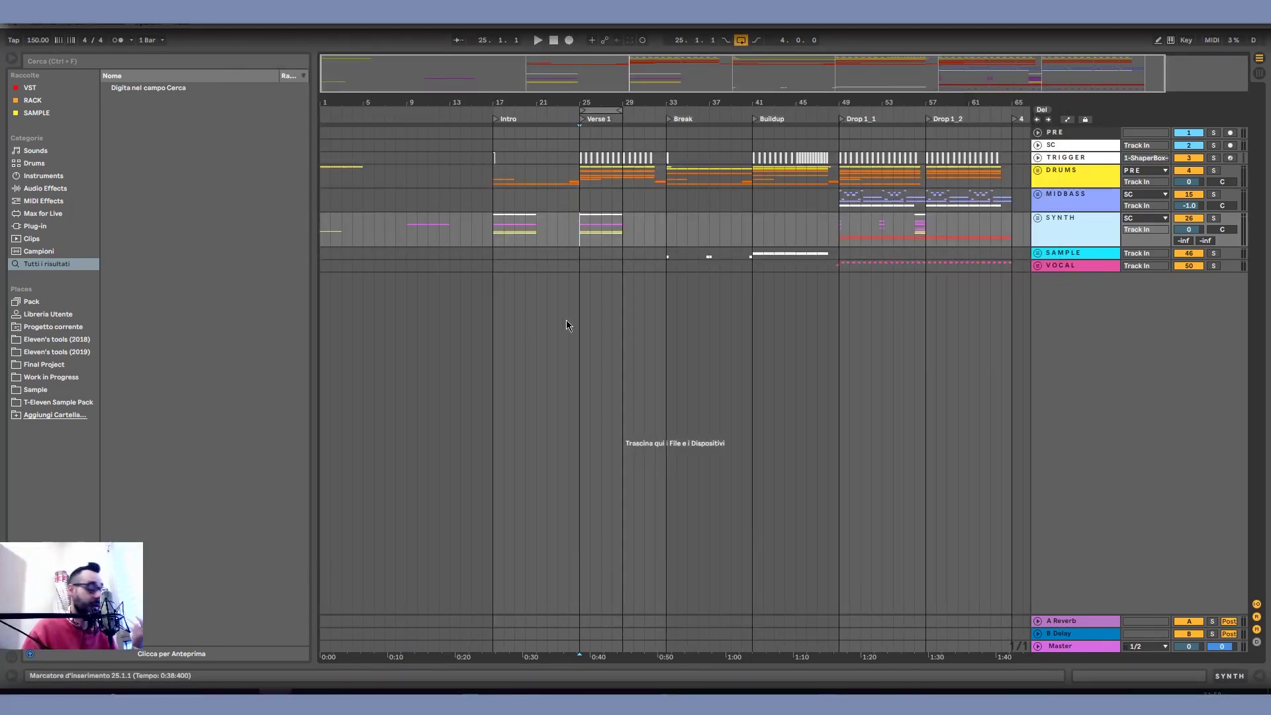
key("space")
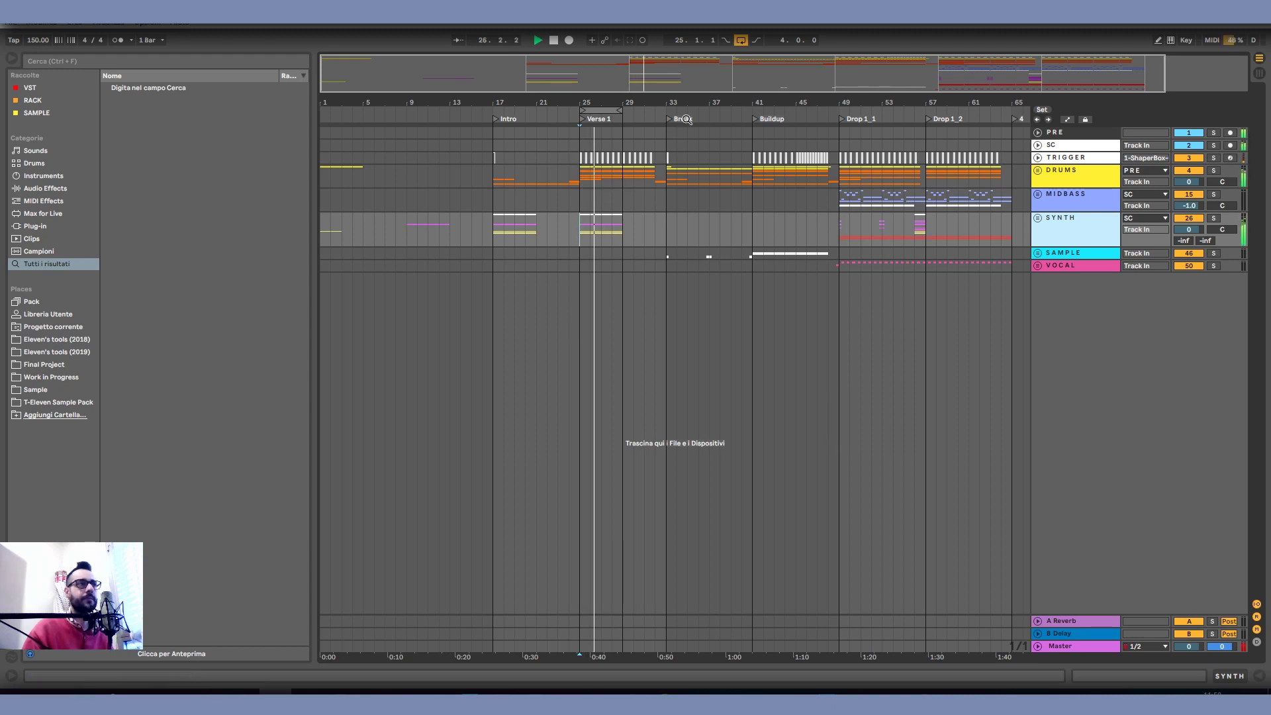
scroll(609, 278, "right", 5)
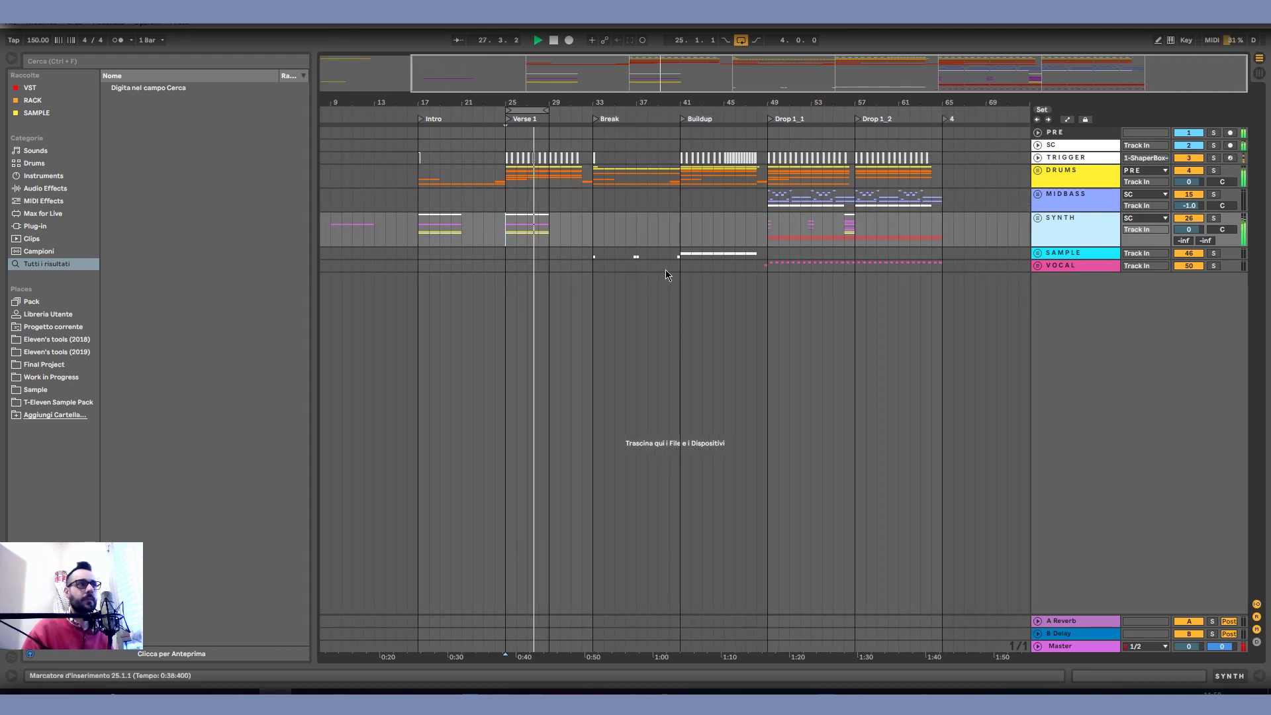
key("space")
left_click(756, 233)
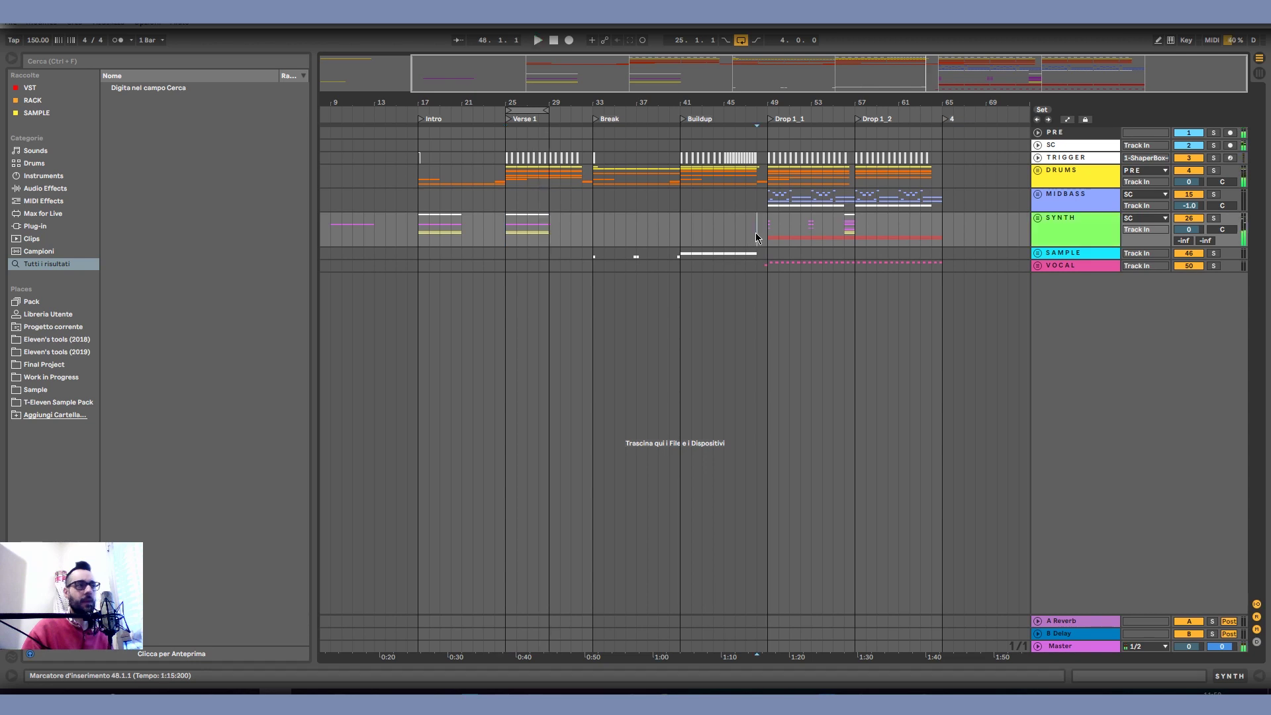
left_click(766, 231)
key("space")
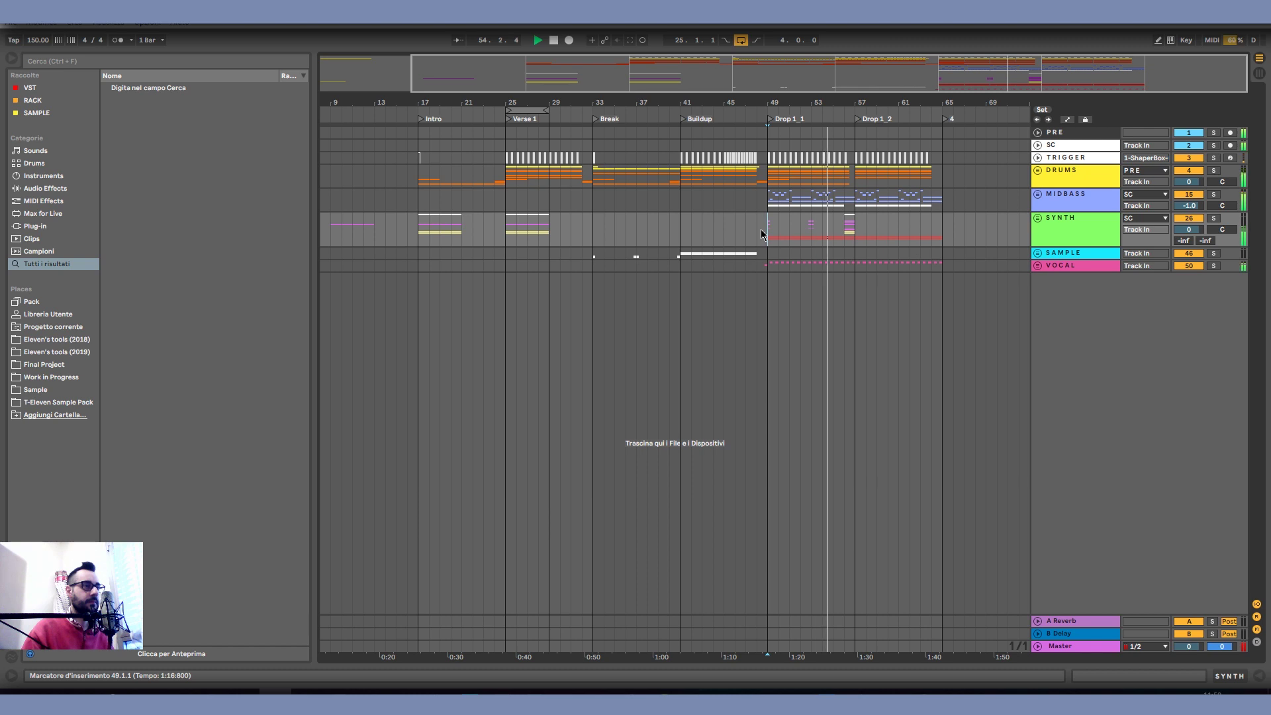
Set the playback loop to the Drop 1_1 section, bars 49 to 57, and stop playback.
left_click_drag(768, 229, 858, 230)
key("ctrl+l")
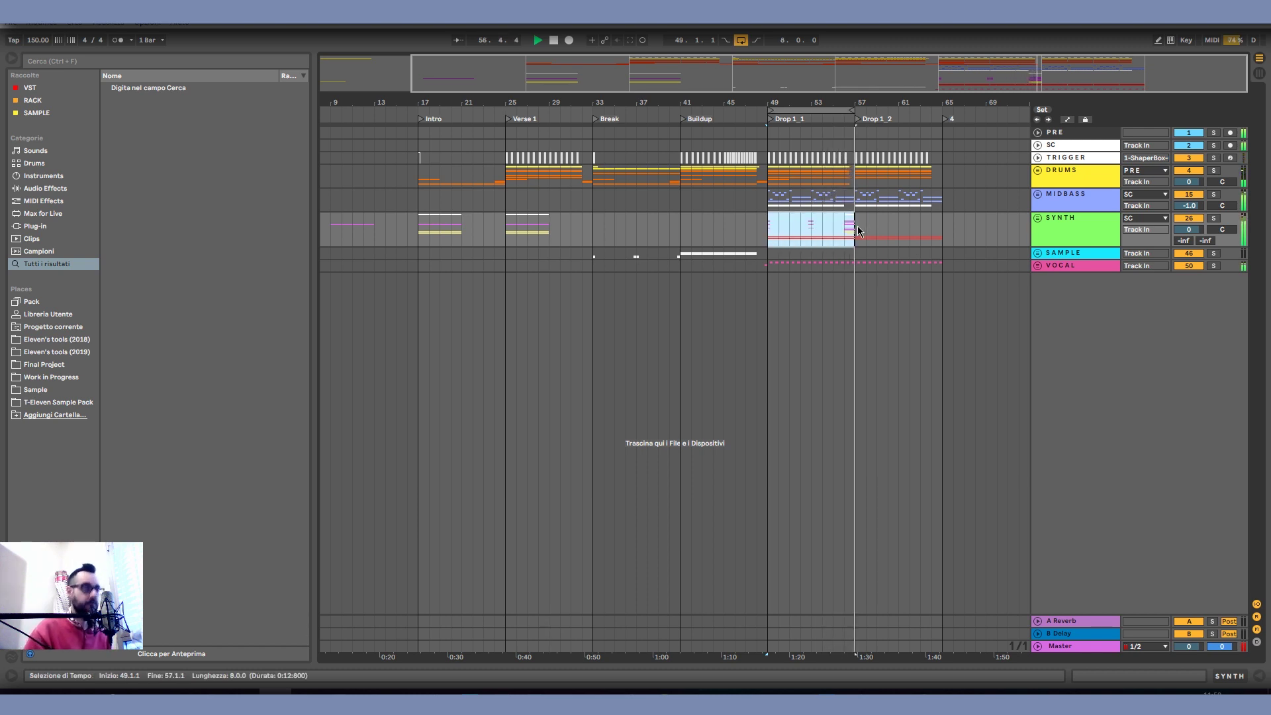
key("space")
Expand the SYNTH group and select the Verse 1 clip on track 40 Lead 80s Jump.
left_click(506, 228)
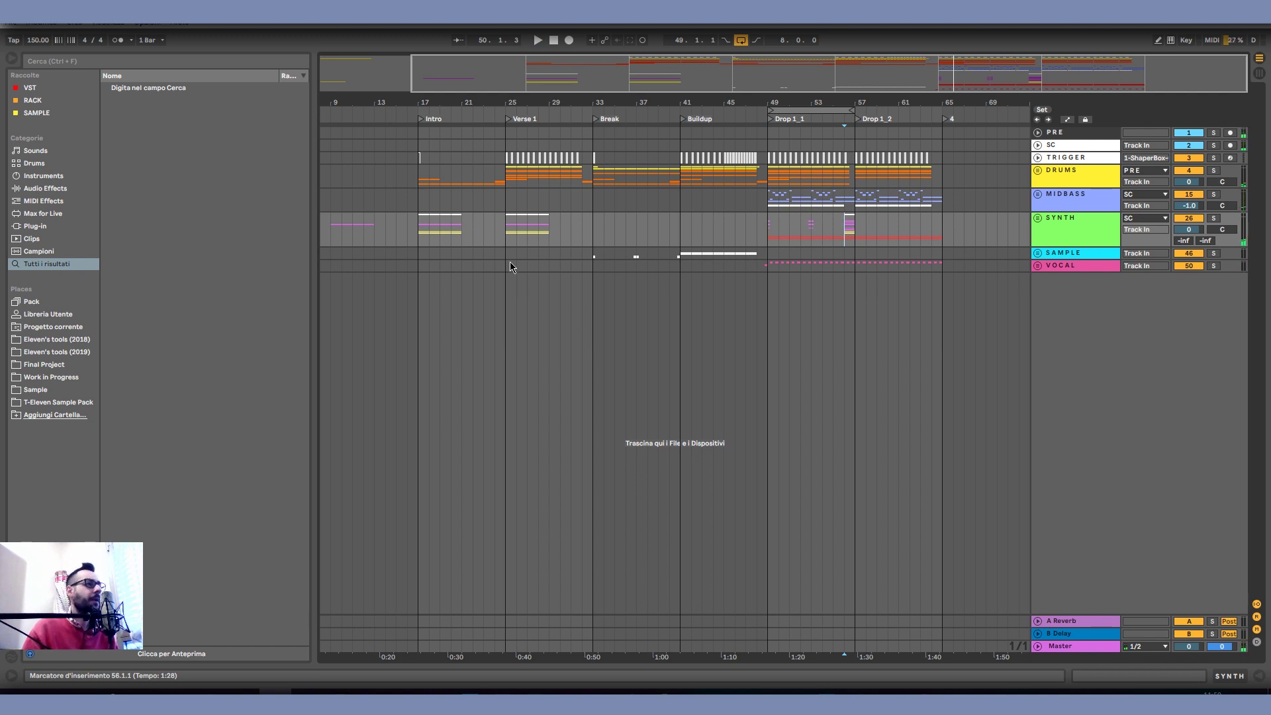
left_click(1037, 217)
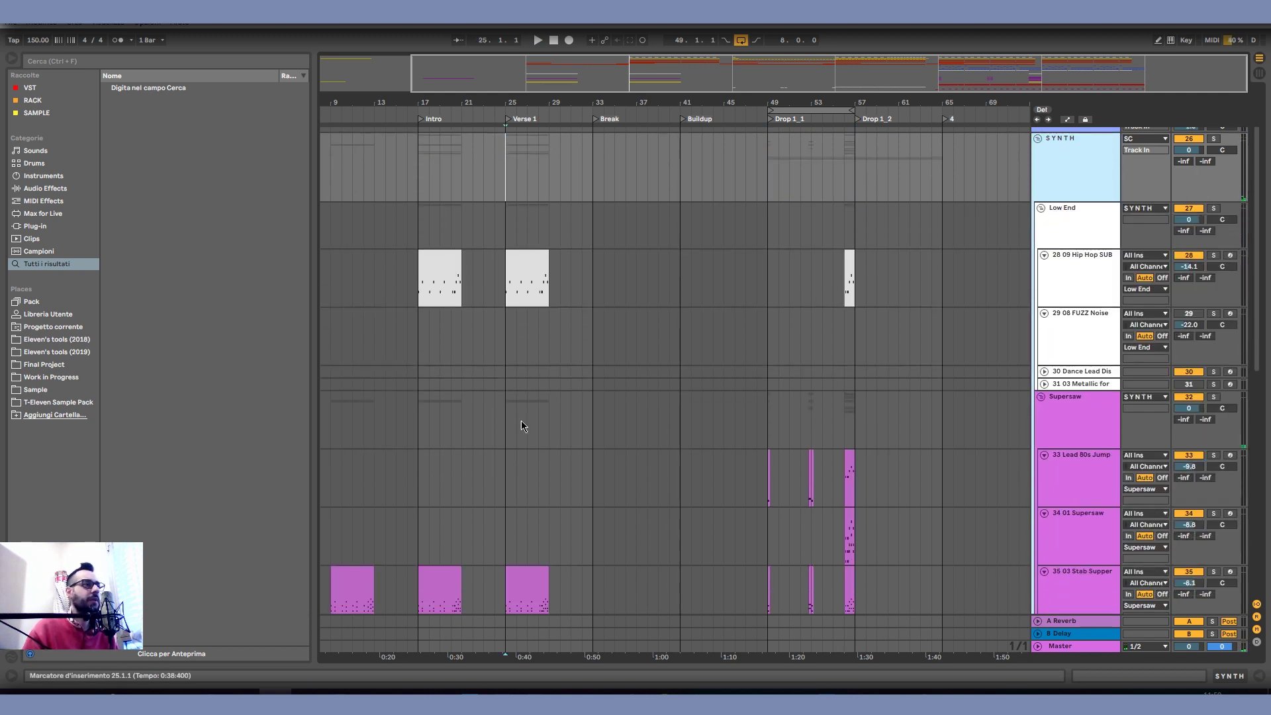
scroll(519, 424, "down", 8)
scroll(519, 430, "down", 2)
left_click(532, 416)
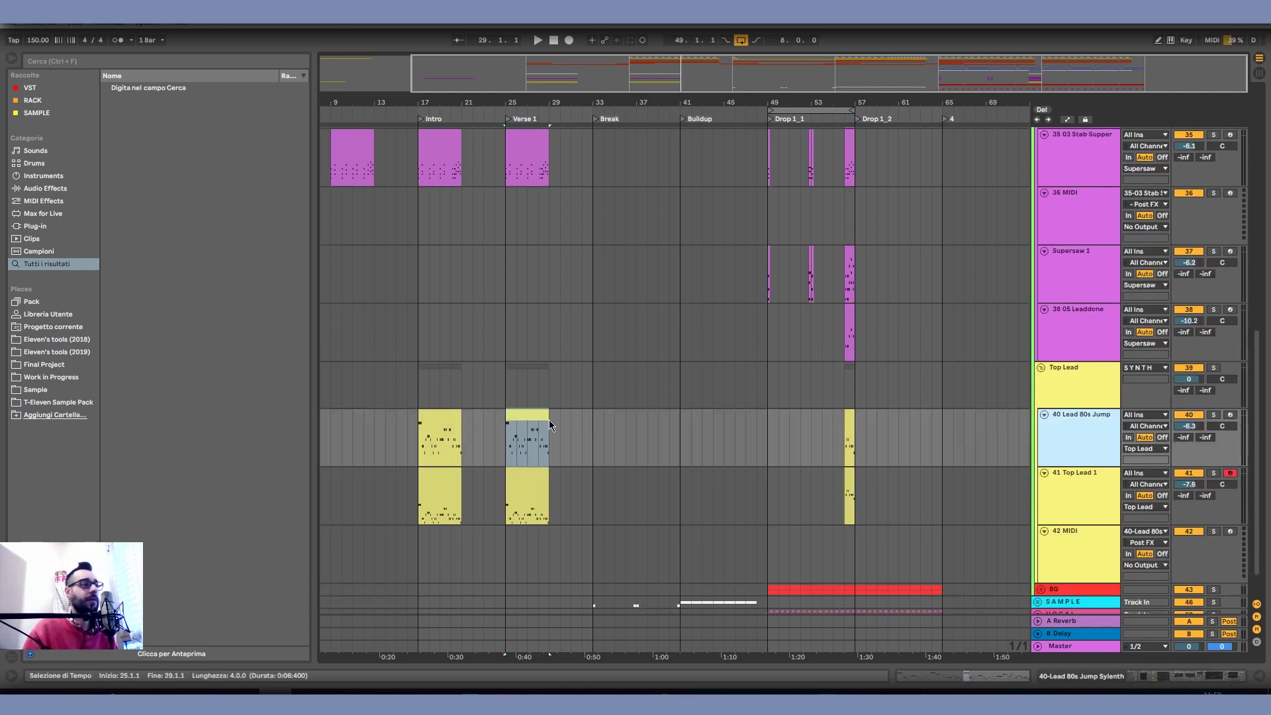
Show the device chain of track 40 Lead 80s Jump, solo the track and listen to its Verse 1 clip.
scroll(523, 424, "up", 4)
double_click(1071, 424)
scroll(704, 315, "down", 3)
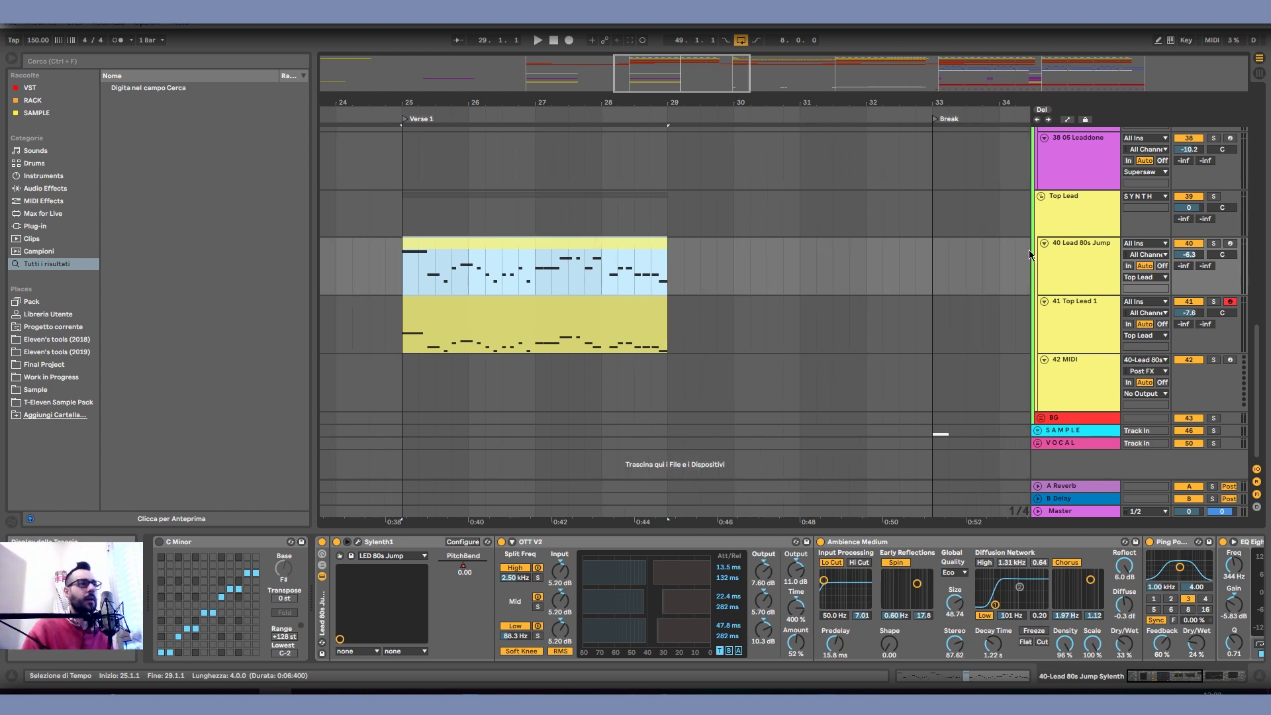
left_click(1077, 265)
left_click(1213, 243)
key("space")
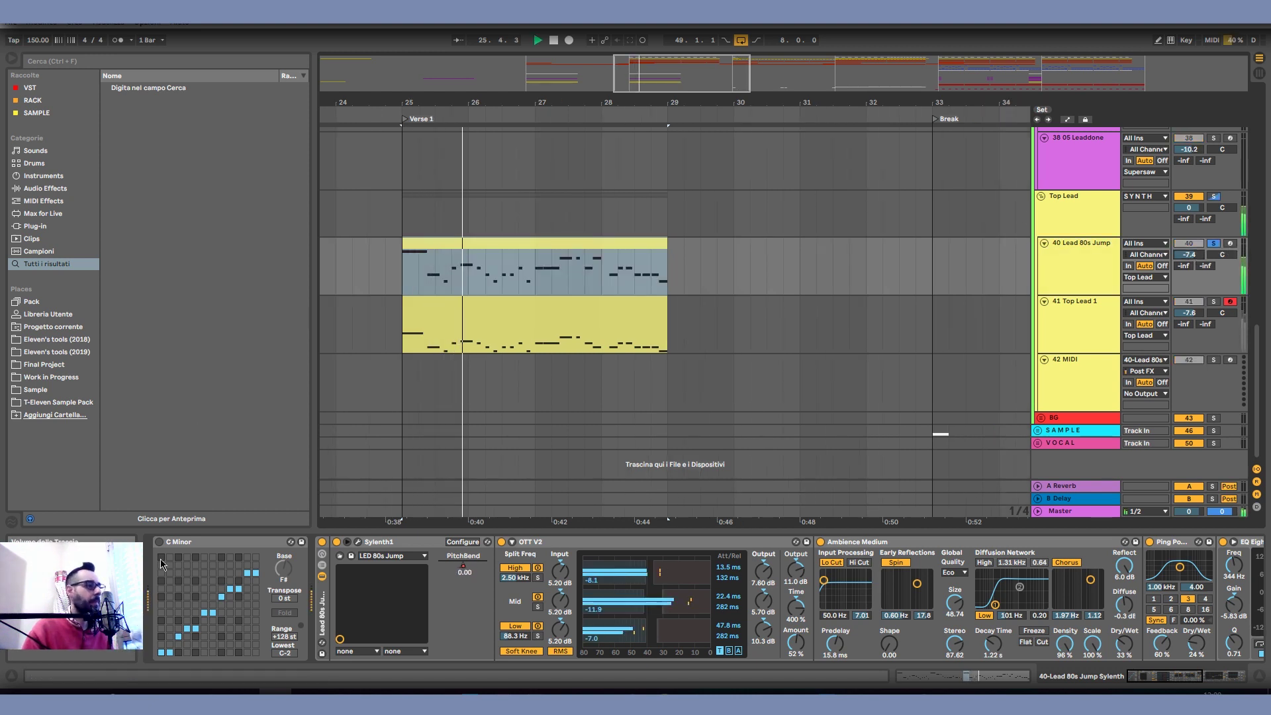
key("space")
Fold the OTT V2 device on track 40 and lower the Ambience Medium reverb's Dry/Wet to 19%.
double_click(556, 542)
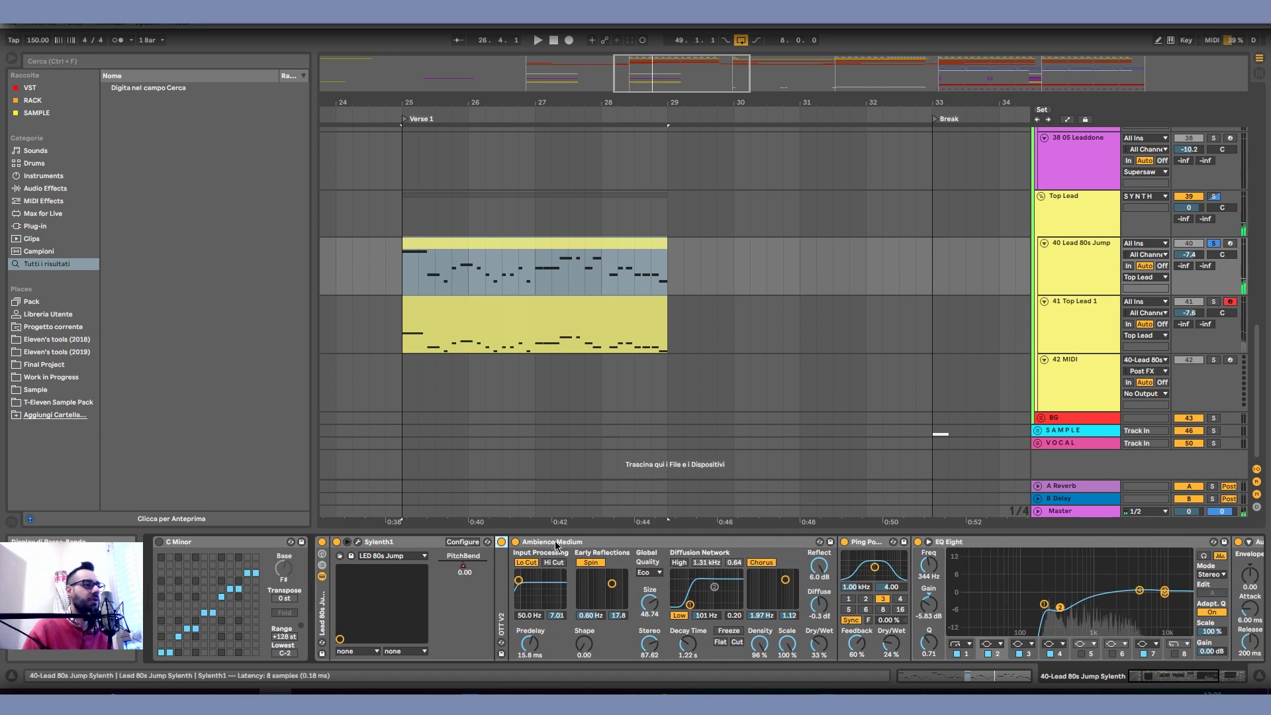
left_click(555, 544)
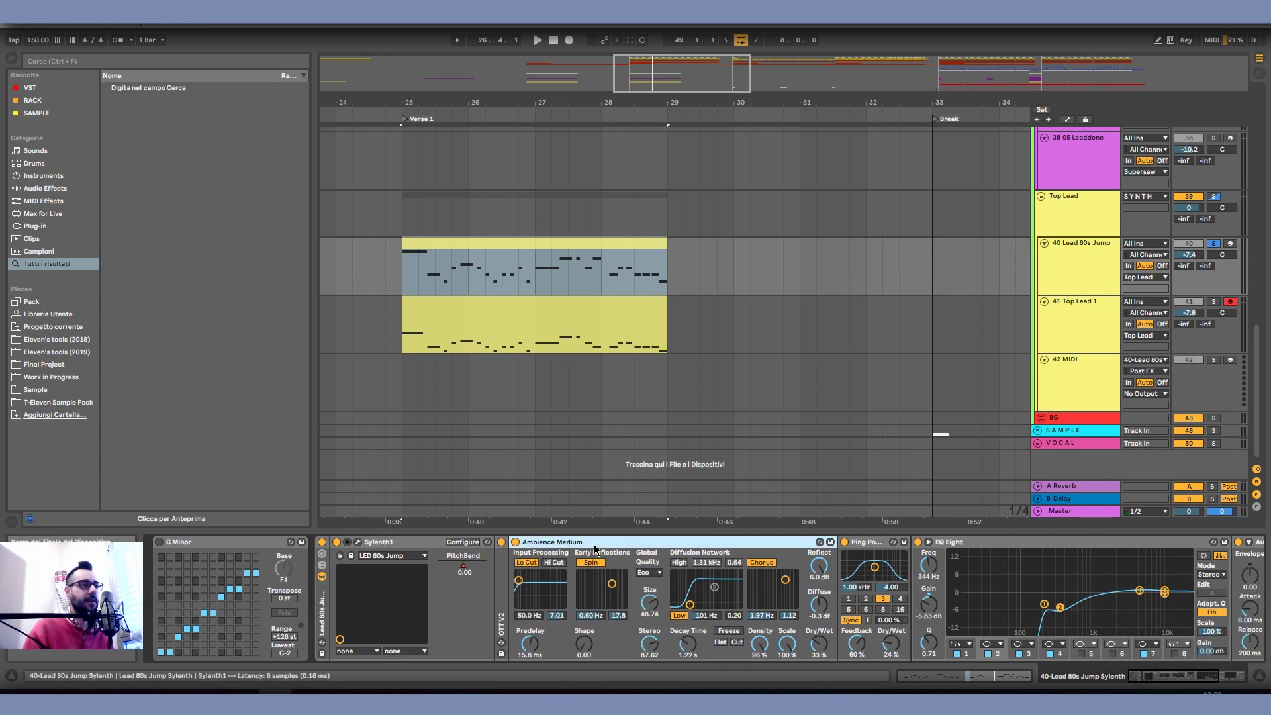
left_click_drag(819, 642, 819, 652)
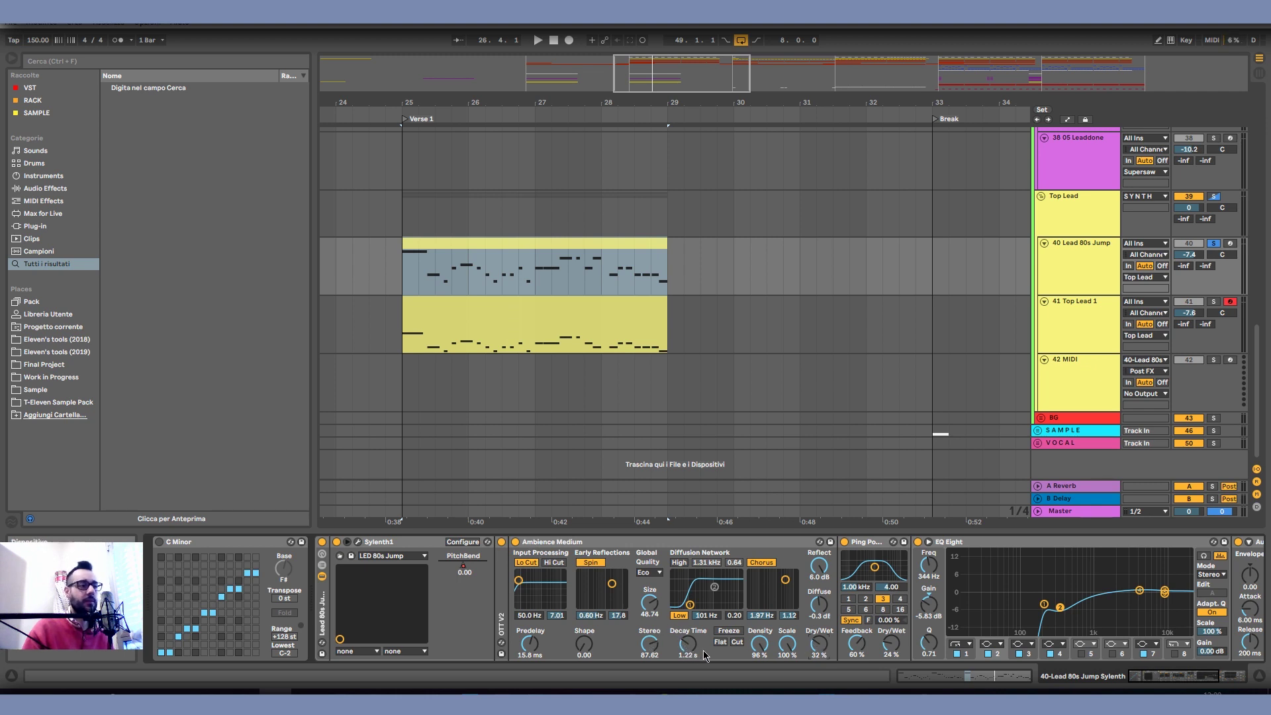
key("space")
mouse_move(819, 642)
left_mouse_down()
mouse_move(829, 596)
mouse_move(830, 645)
left_mouse_up()
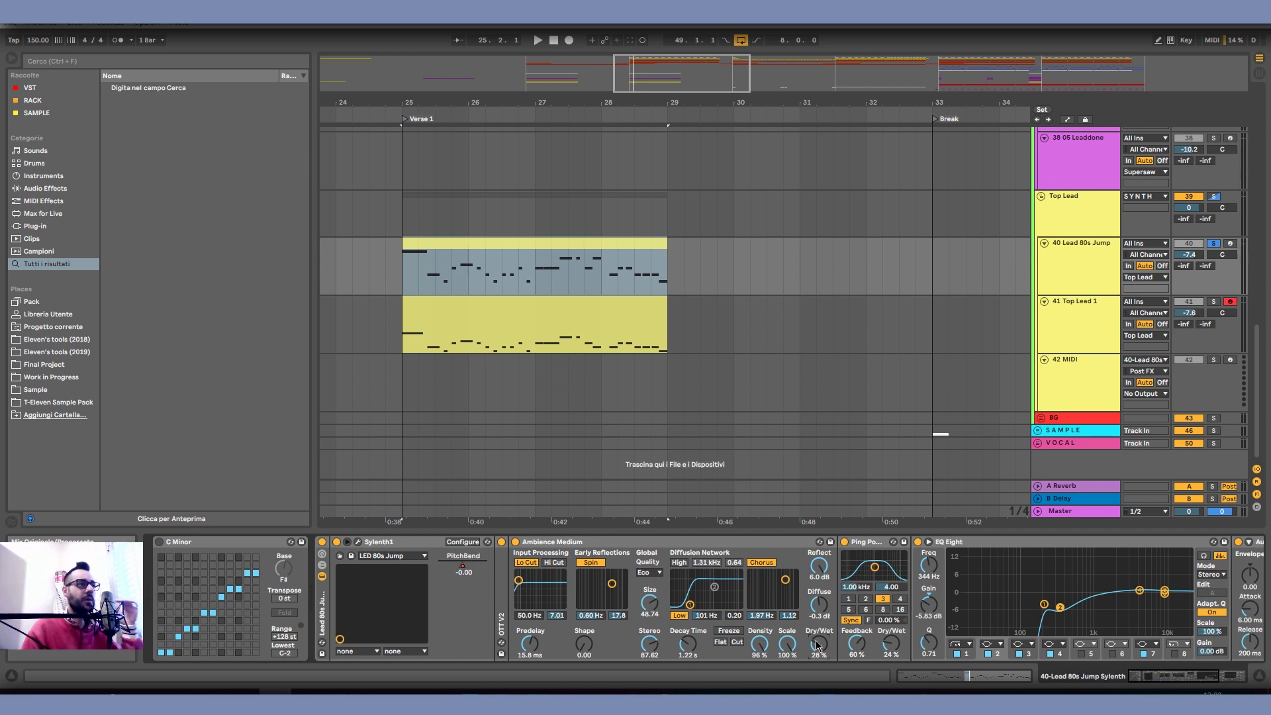
scroll(823, 645, "down", 5)
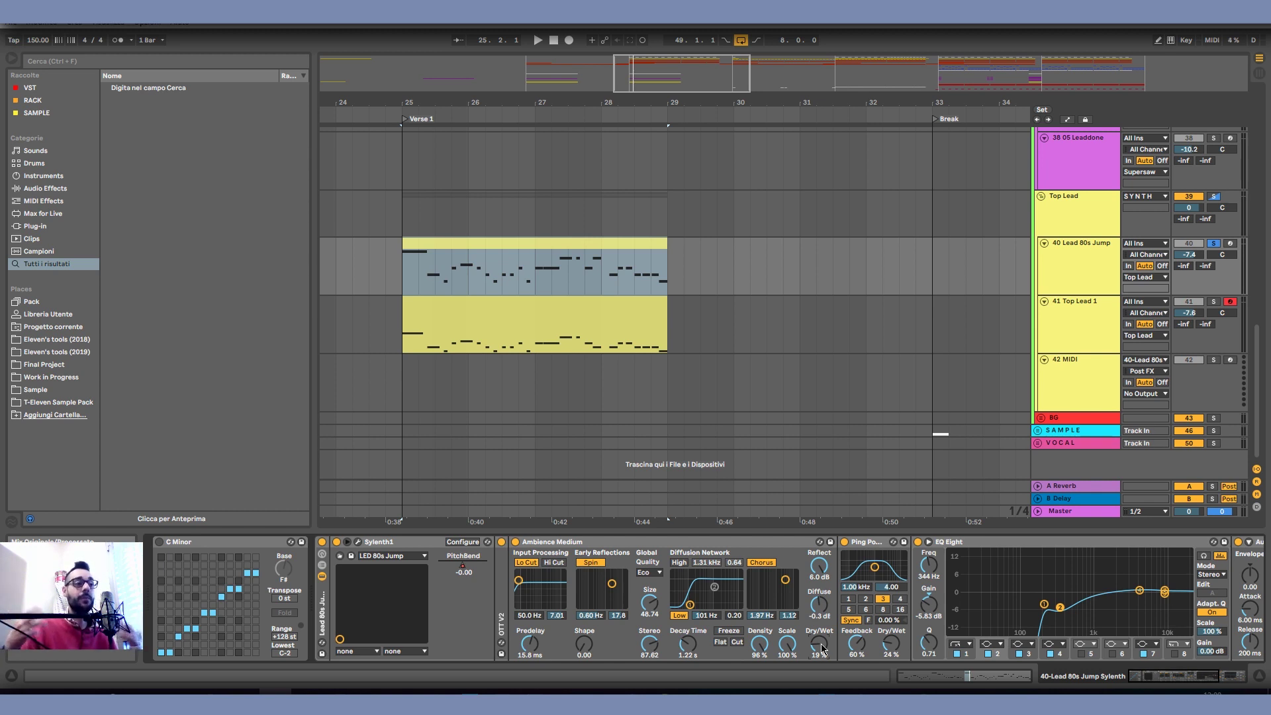
Solo track 41 Top Lead 1, play its Verse 1 clip and raise the Ambience Medium reverb's Dry/Wet to 56%.
left_click(1075, 332)
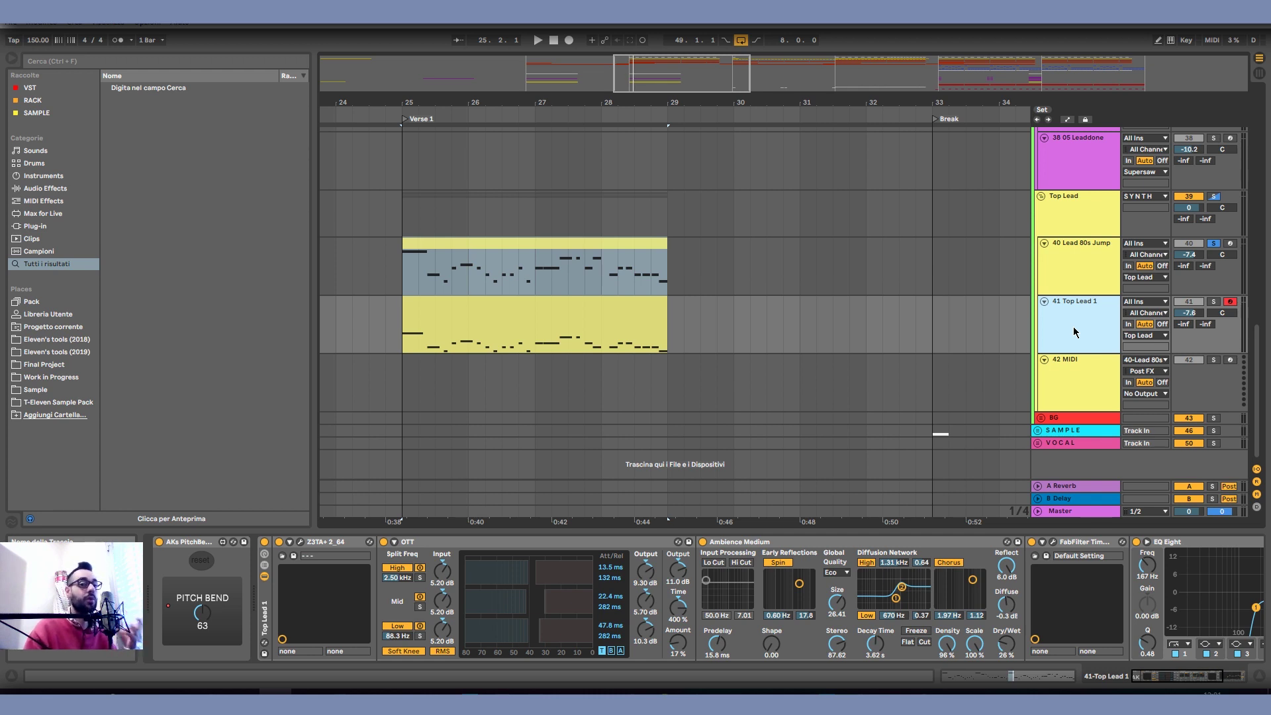
left_click(1214, 301)
key("space")
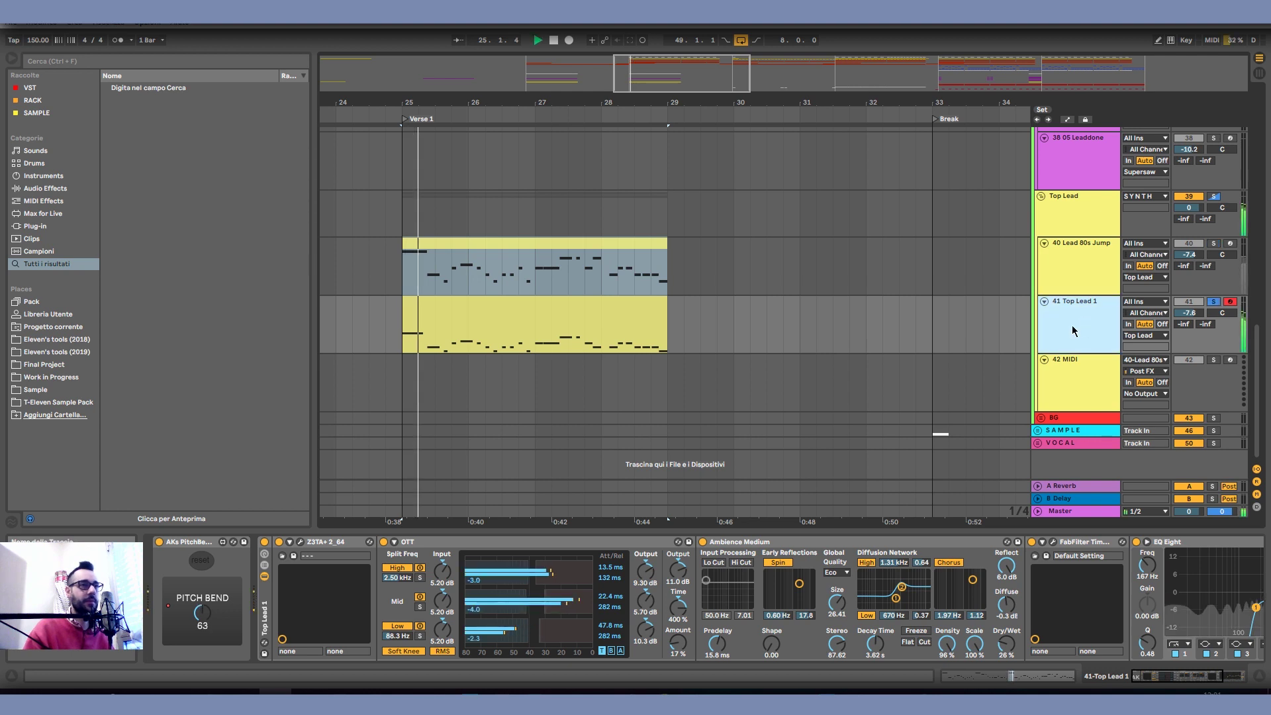
left_click(588, 313)
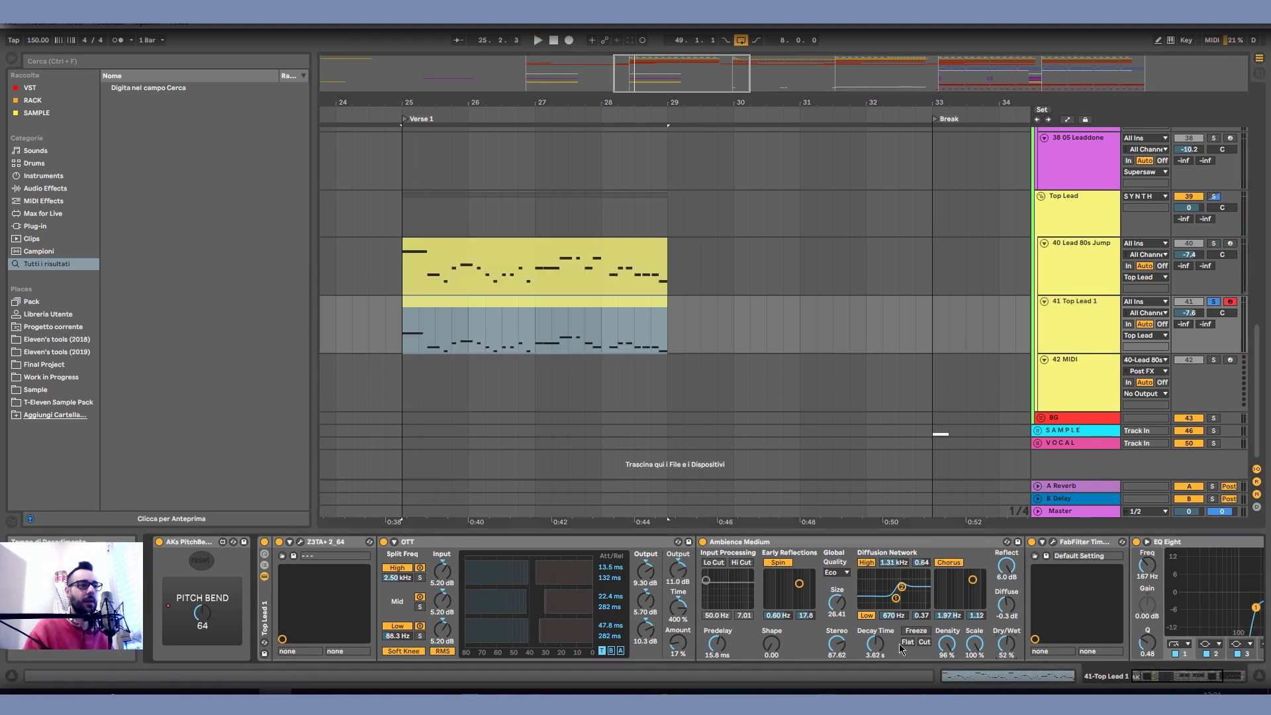
key("space")
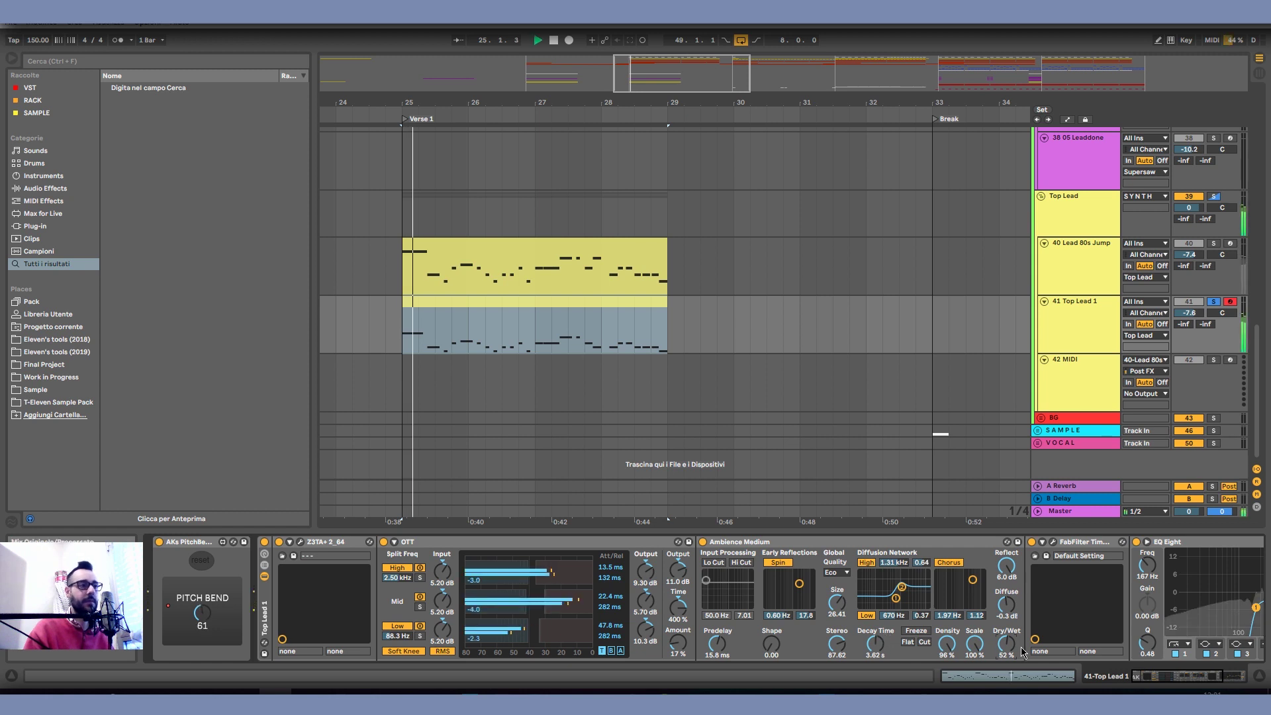
Solo track 40 Lead 80s Jump together with track 41 and listen to both lead layers.
left_click(1214, 244)
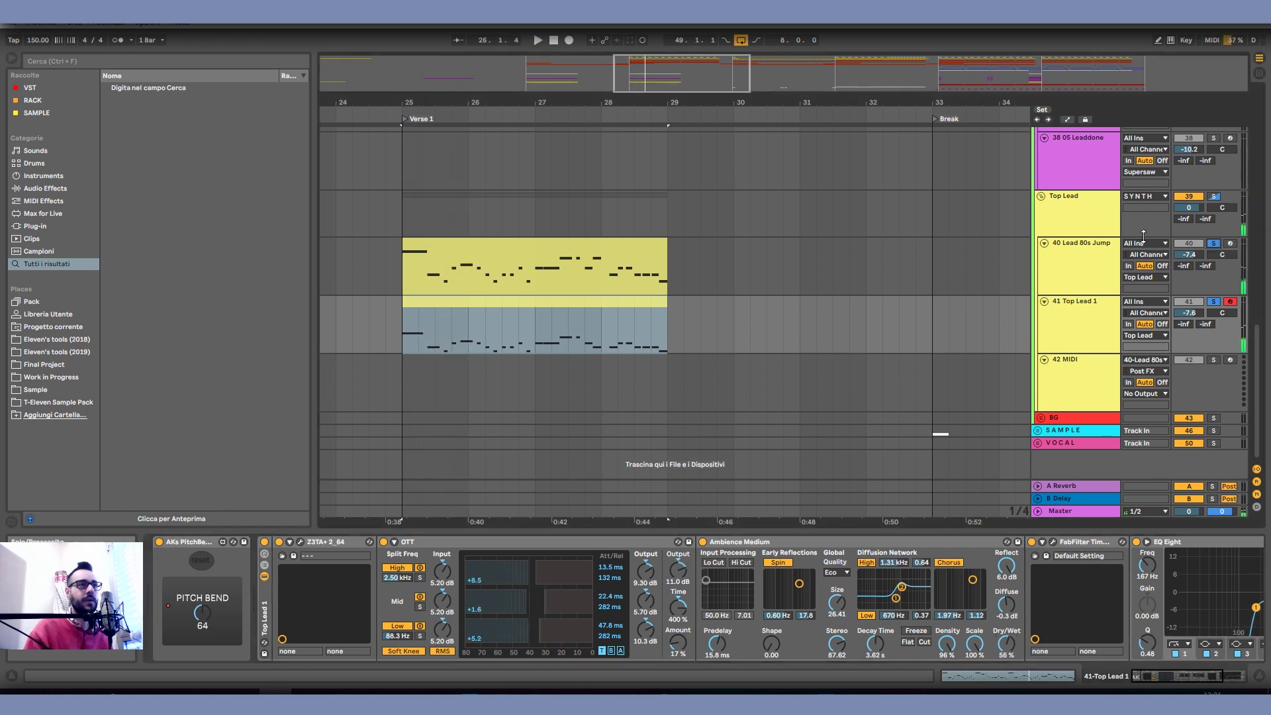
key("space")
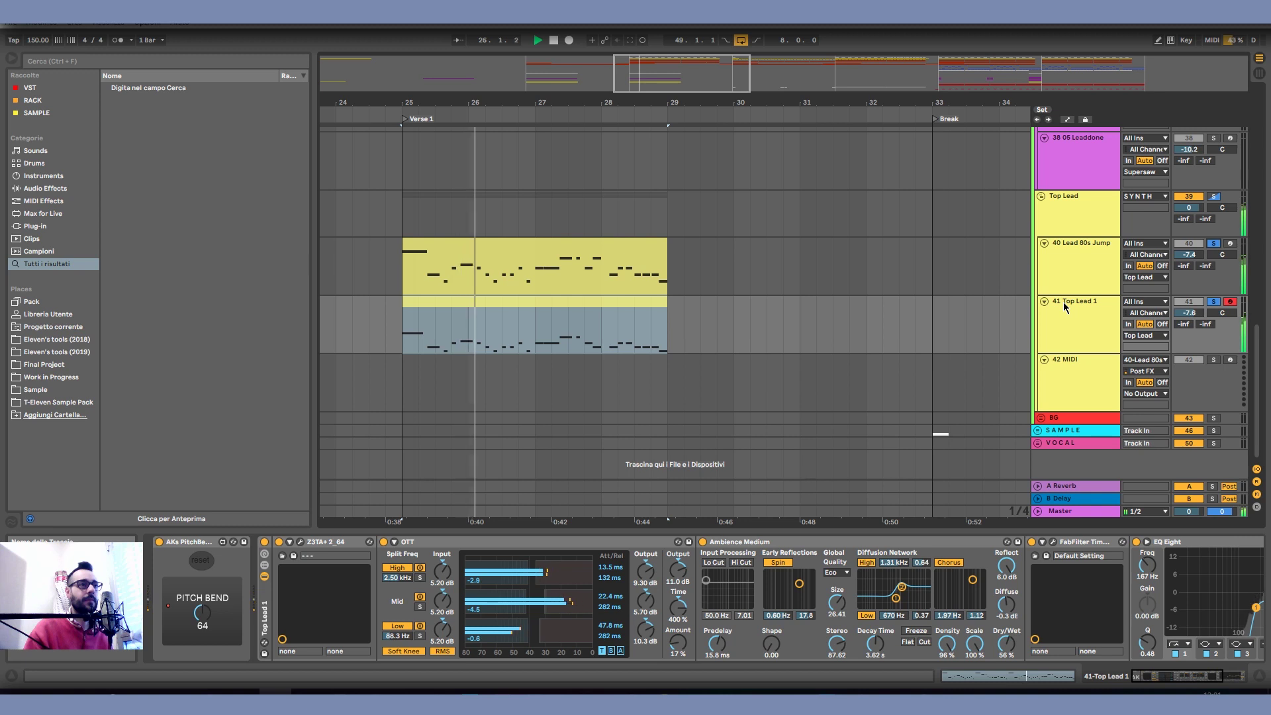
key("space")
Audition both leads with track 41's Ambience Medium reverb bypassed, re-enable the reverb and set track 41's volume to -8.0 dB.
left_click(703, 542)
key("space")
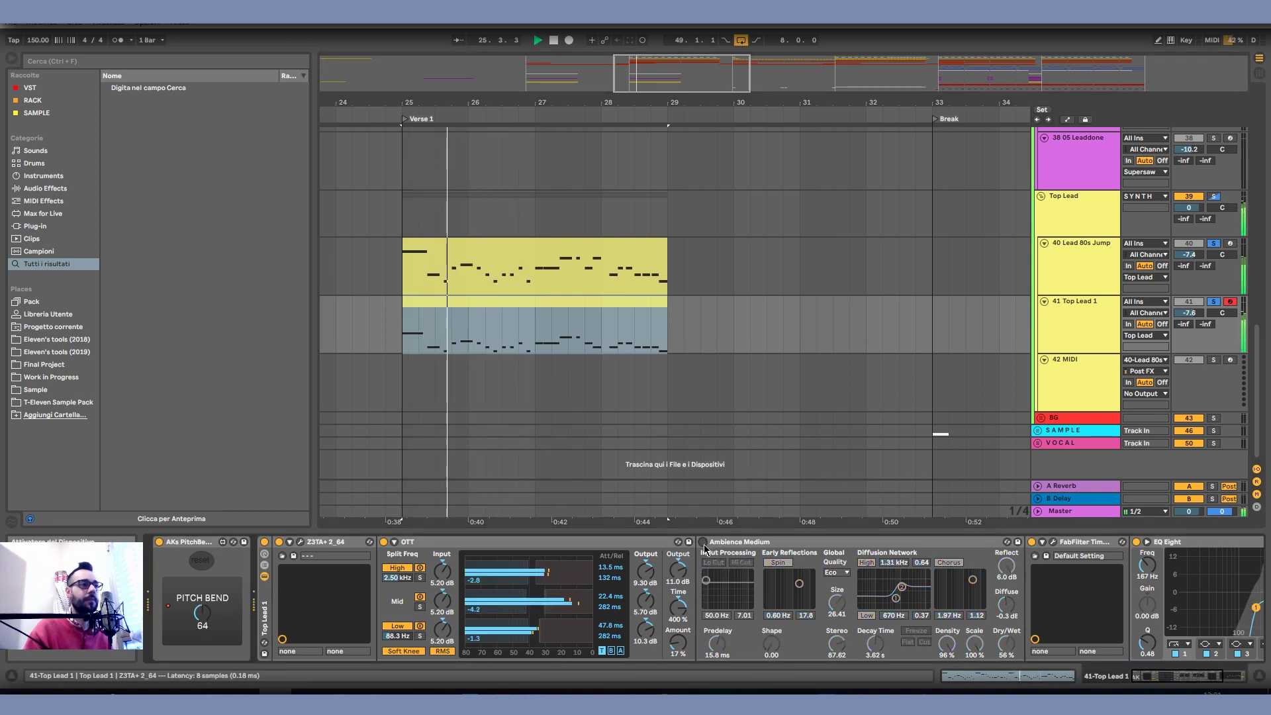
key("space")
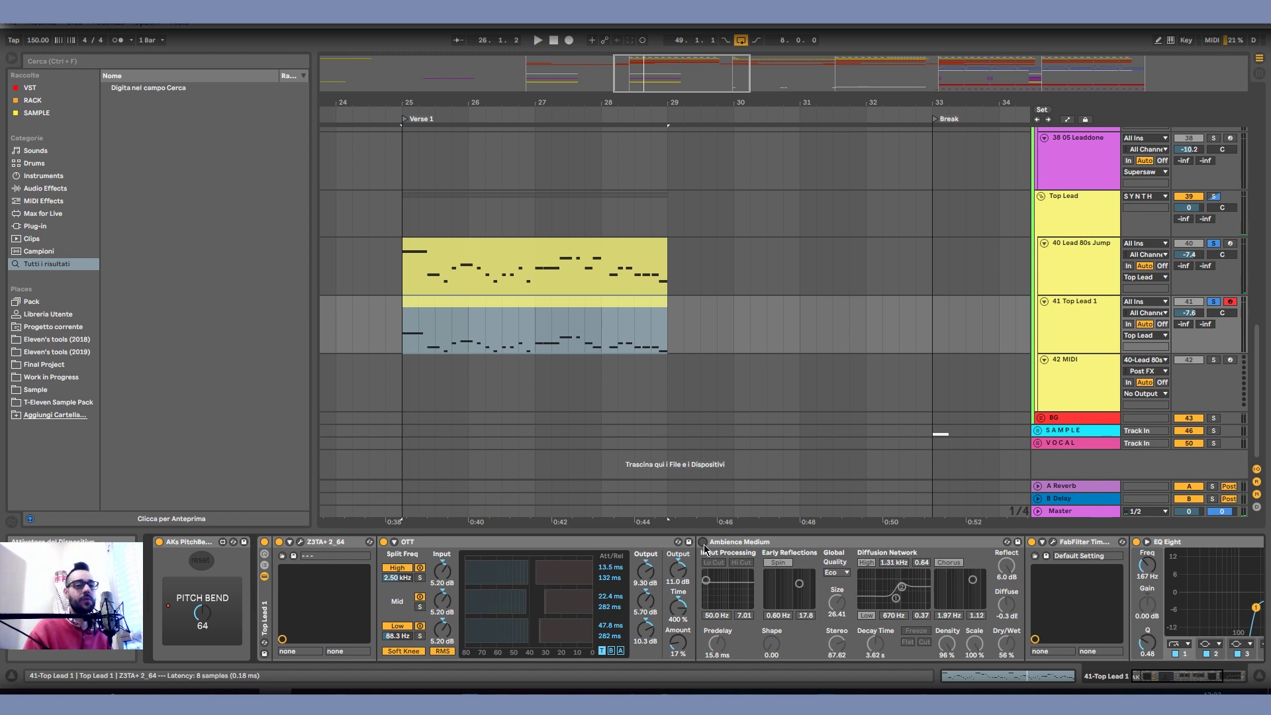
left_click(703, 541)
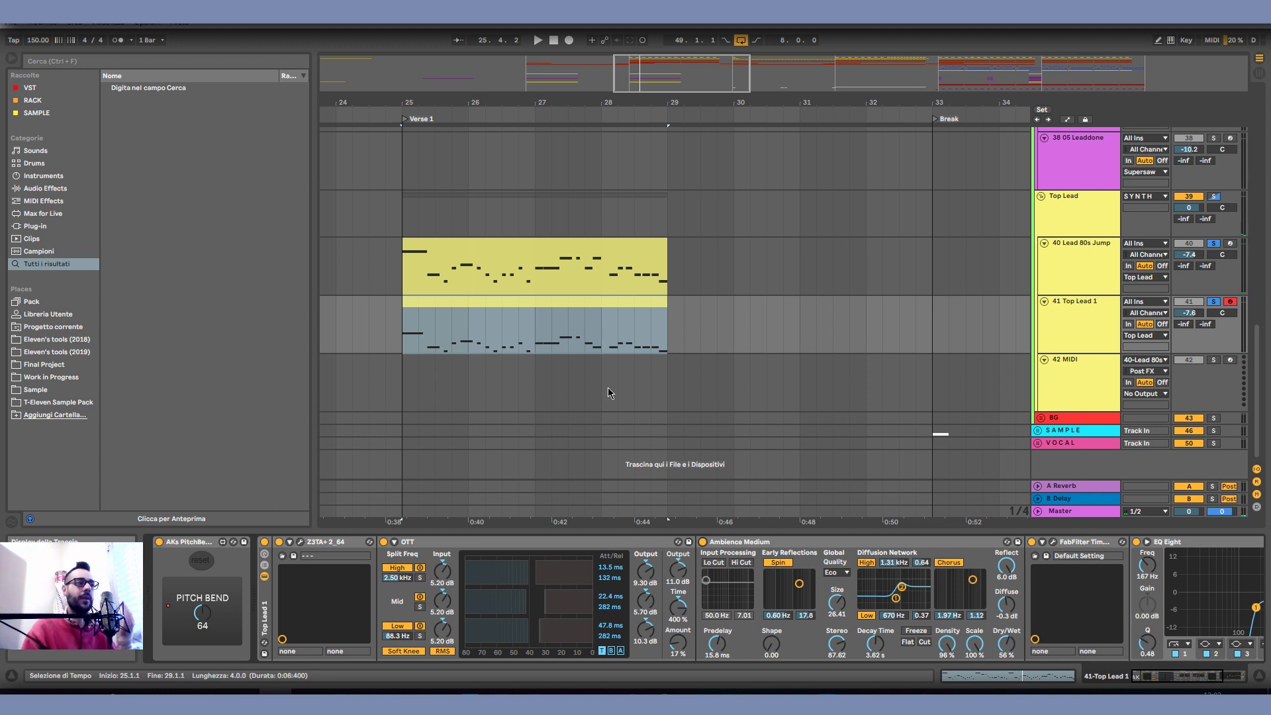
left_click_drag(1189, 313, 1189, 322)
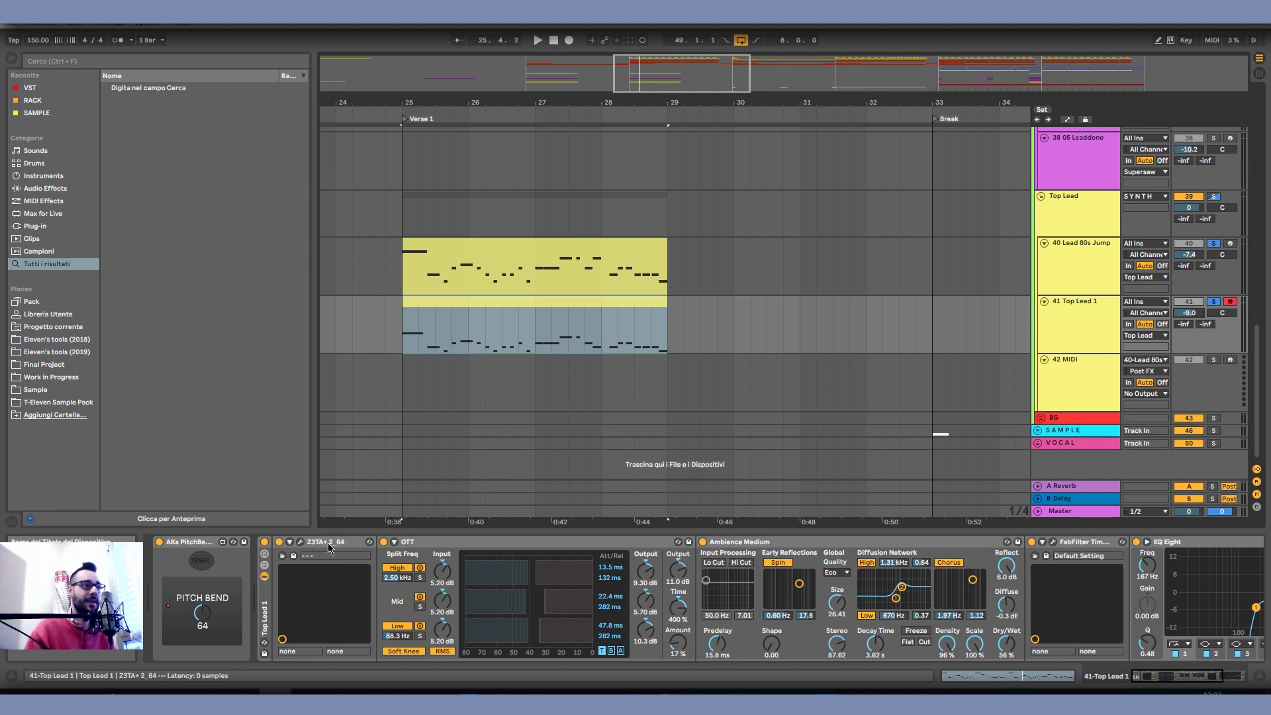
Open the Z3TA+2 synth on track 41, examine its built-in effects page and close the plug-in window.
left_click(299, 543)
left_click(440, 131)
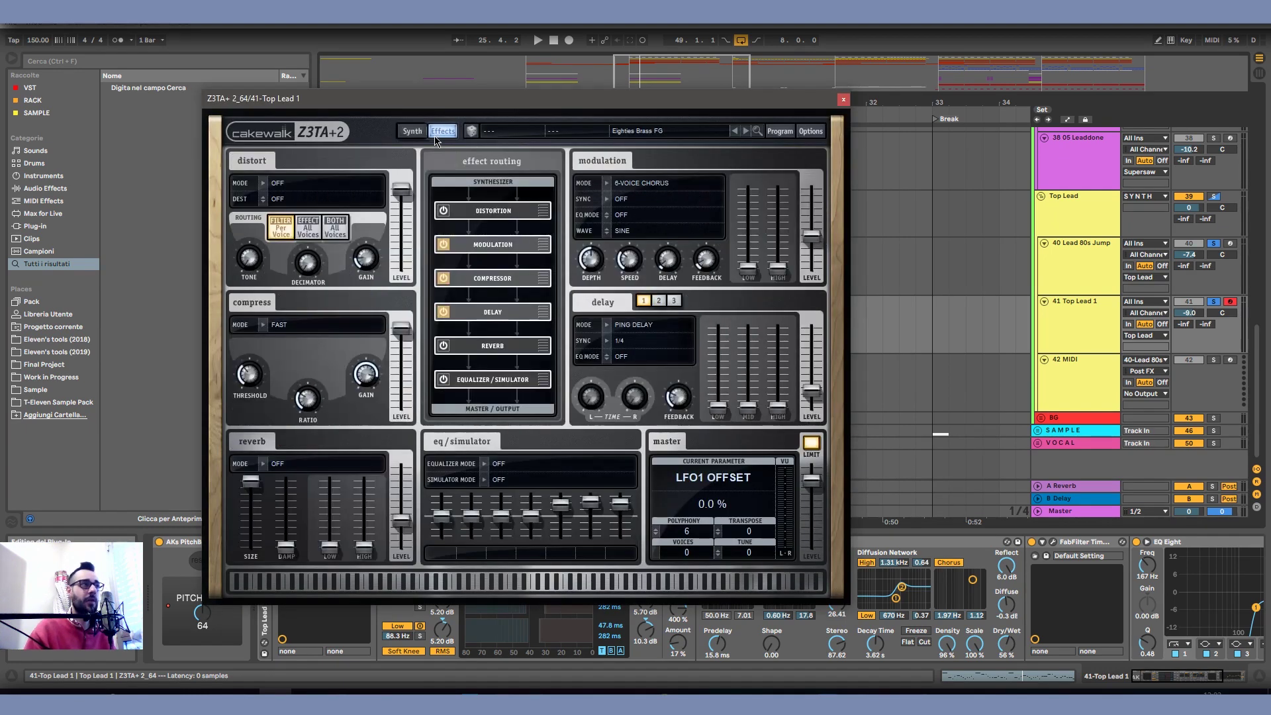
left_click_drag(451, 98, 462, 60)
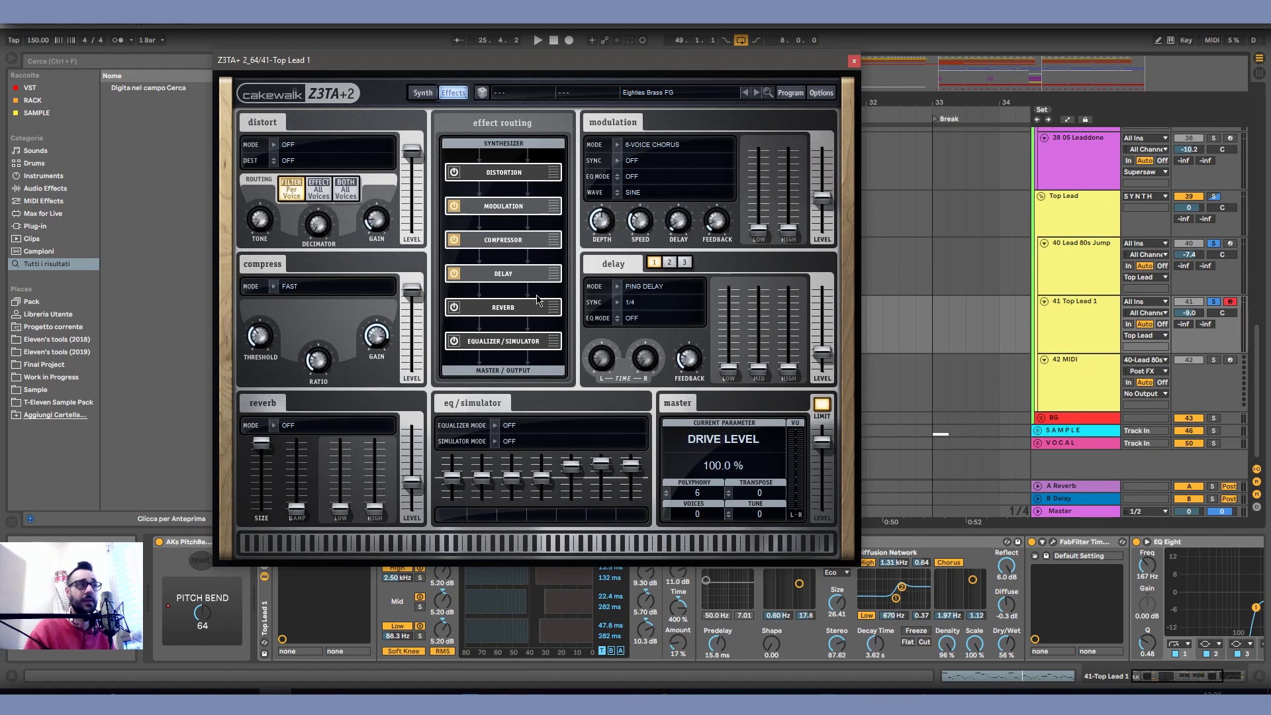
left_click(854, 60)
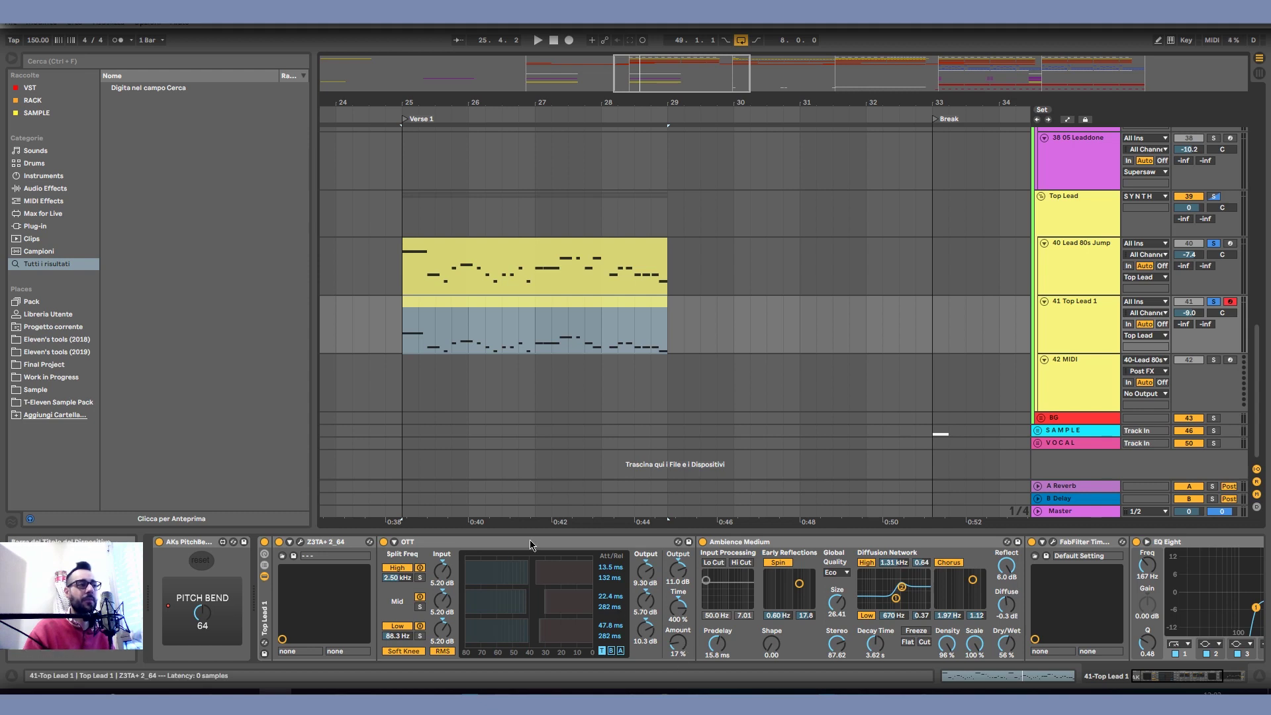
Search the browser for "val", try ValhallaRoom_x64 after the Ambience Medium reverb on track 41, and delete it from the chain.
left_click(726, 540)
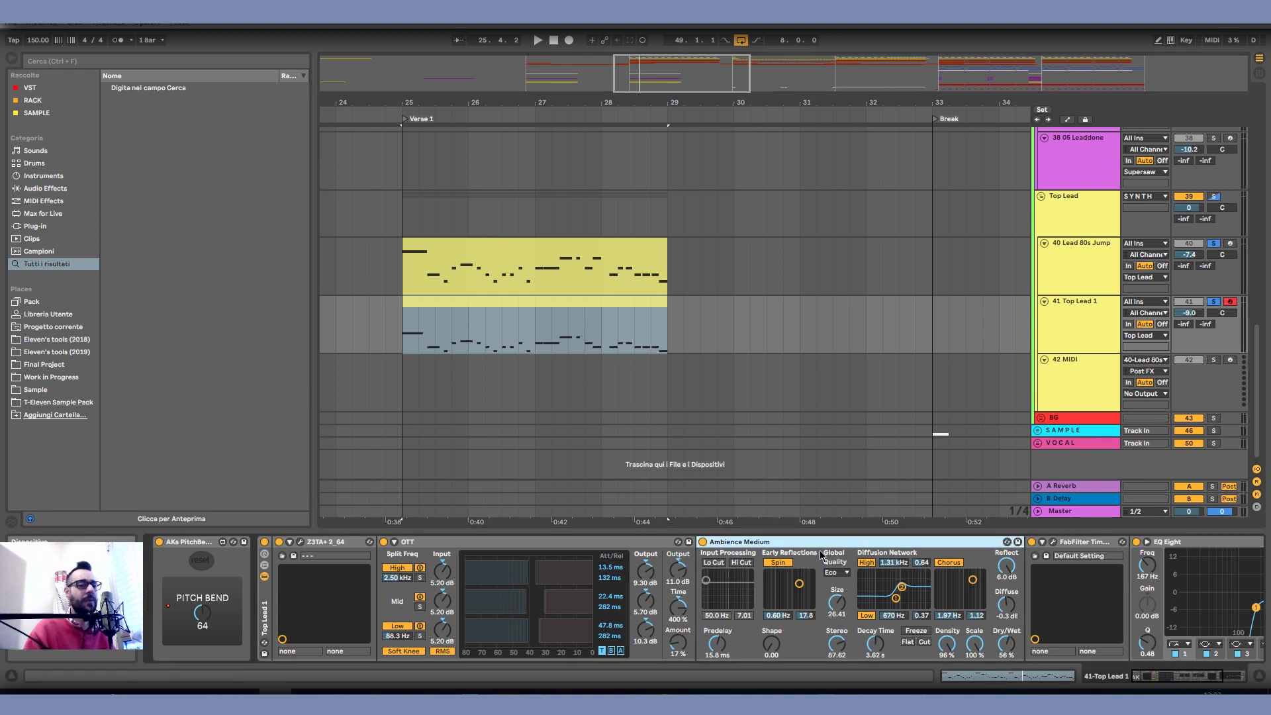
key("ctrl+f")
type("val")
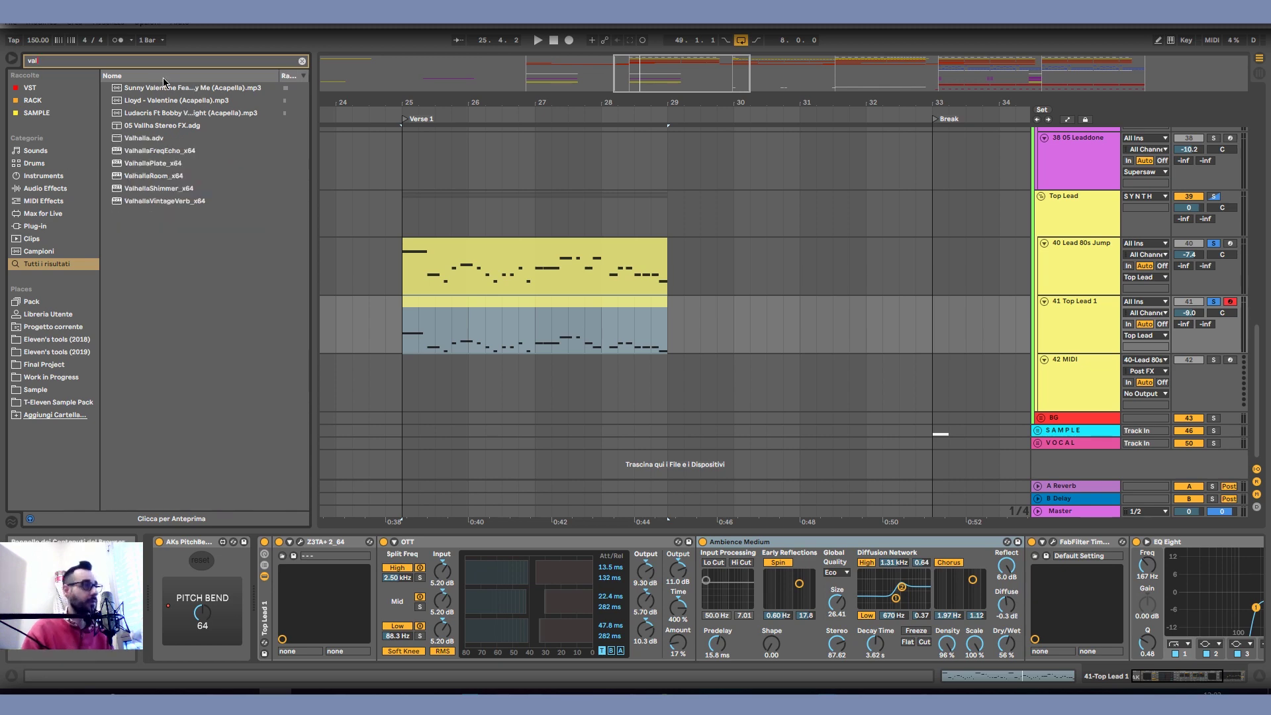
left_click(166, 177)
left_click_drag(1030, 556, 1018, 539)
left_click(697, 82)
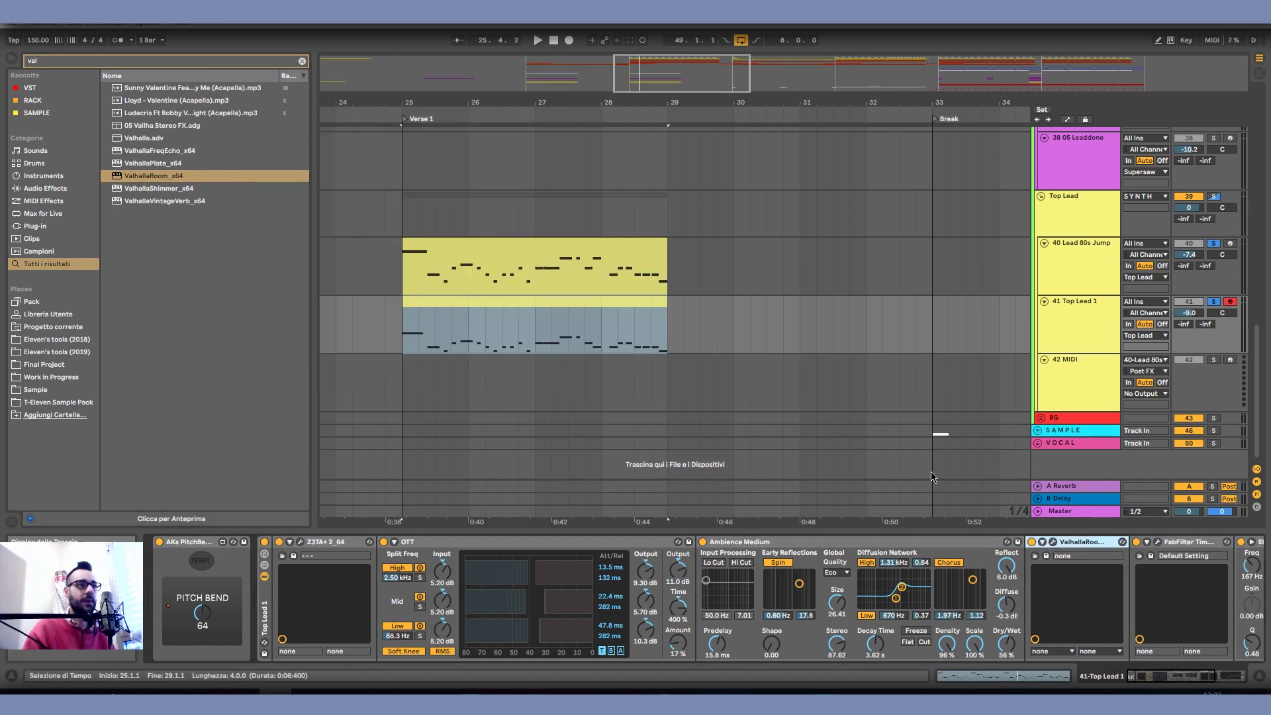
key("Delete")
Review the Z3TA+2 effects on track 41 again and open the Sylenth1 plug-in window on track 40 Lead 80s Jump.
left_click(301, 542)
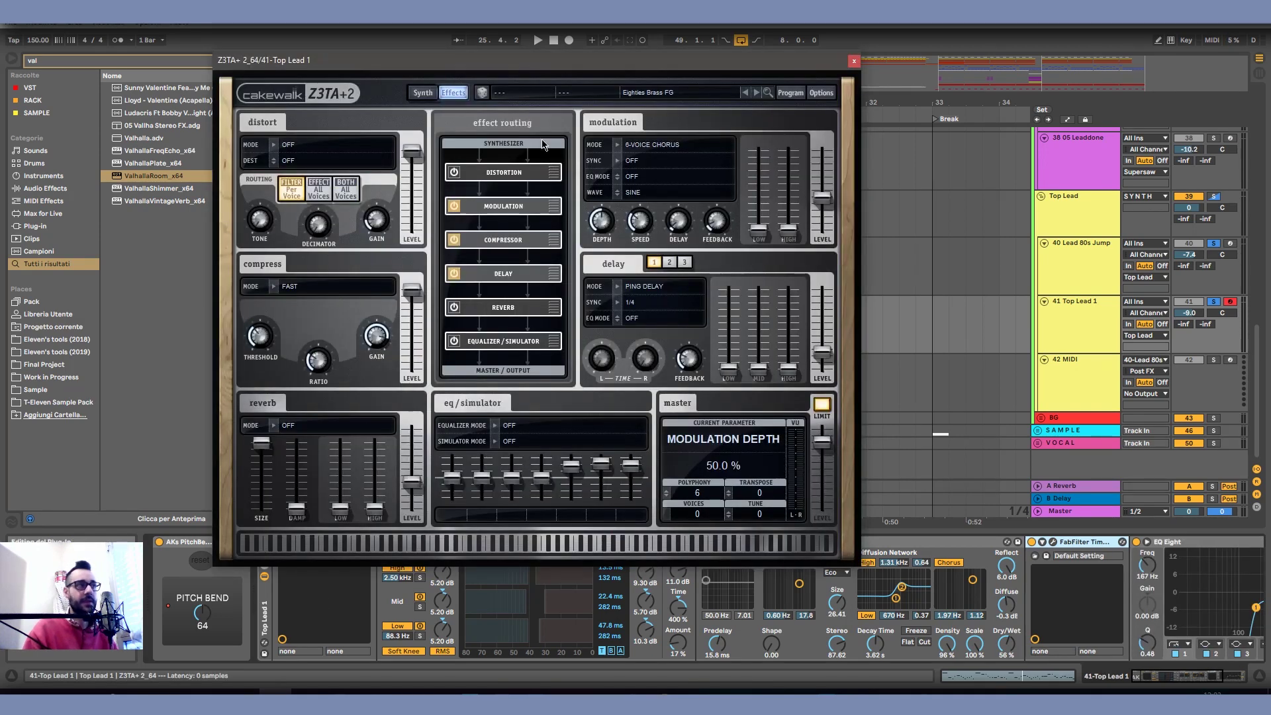
left_click_drag(400, 62, 542, 97)
left_click(1096, 243)
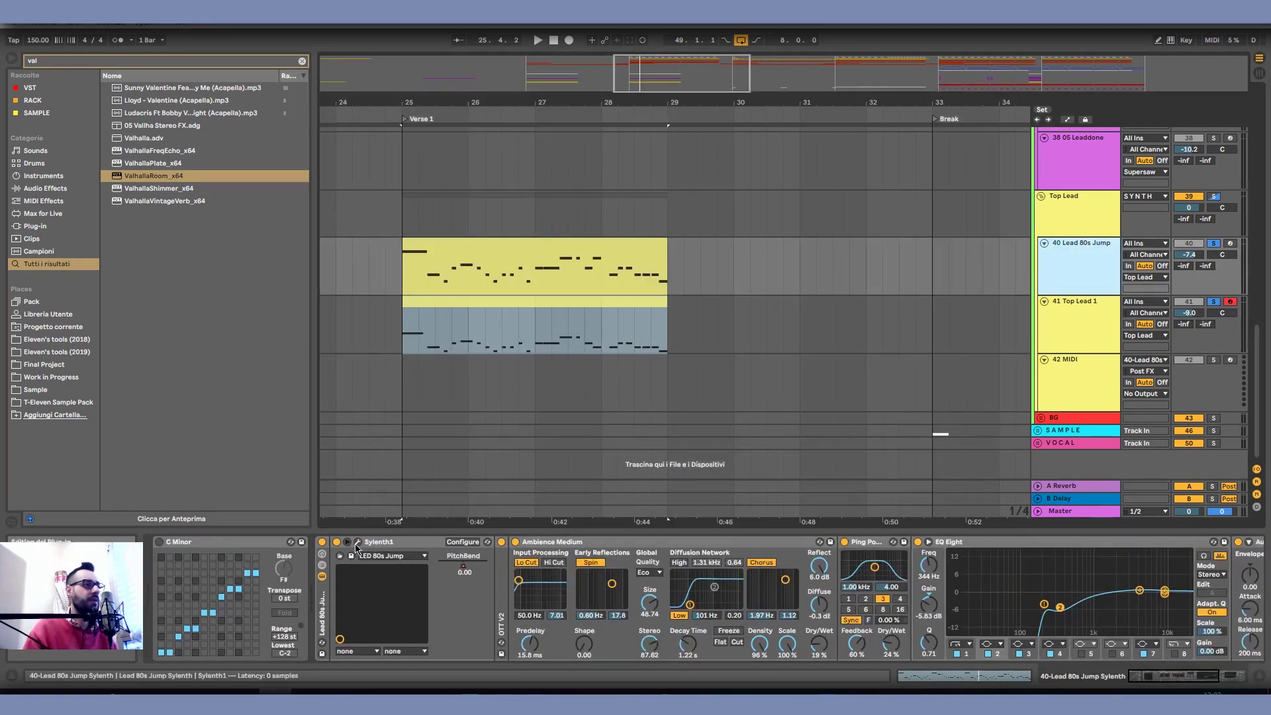
left_click(358, 542)
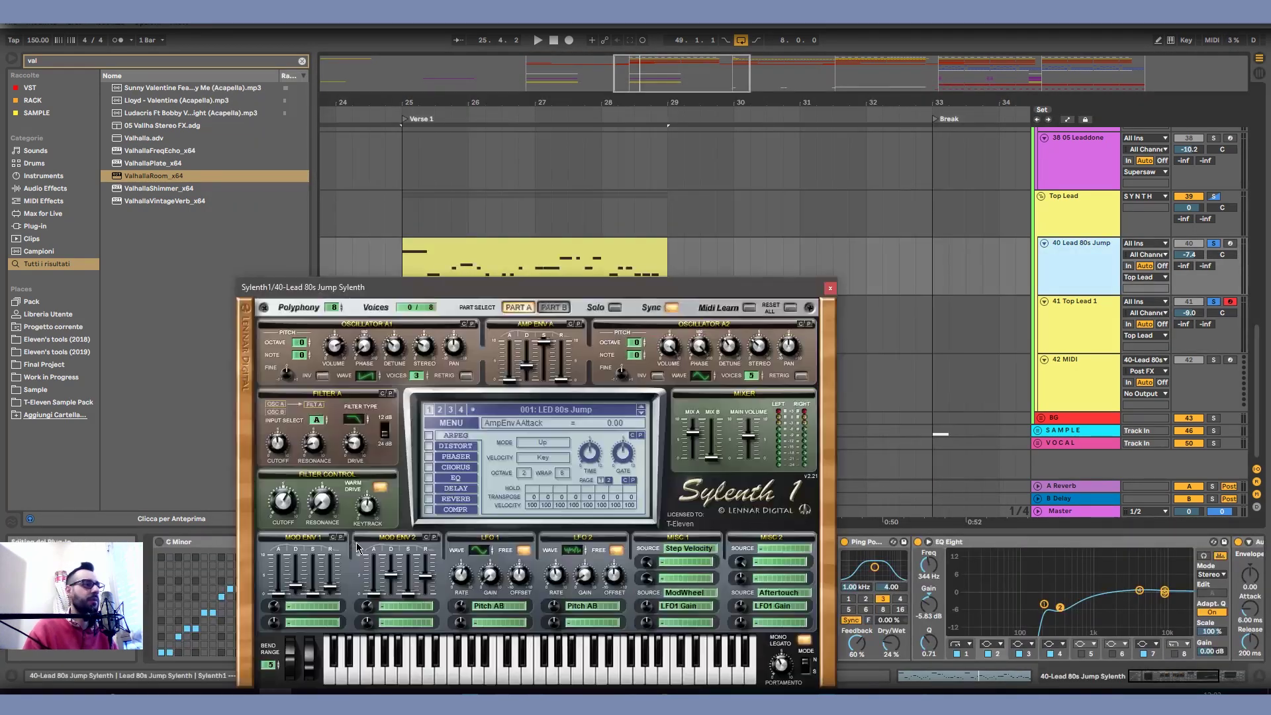
Examine the Sylenth1 built-in effects on track 40 Lead 80s Jump and review the OTT V2 settings in its device chain.
left_click(428, 489)
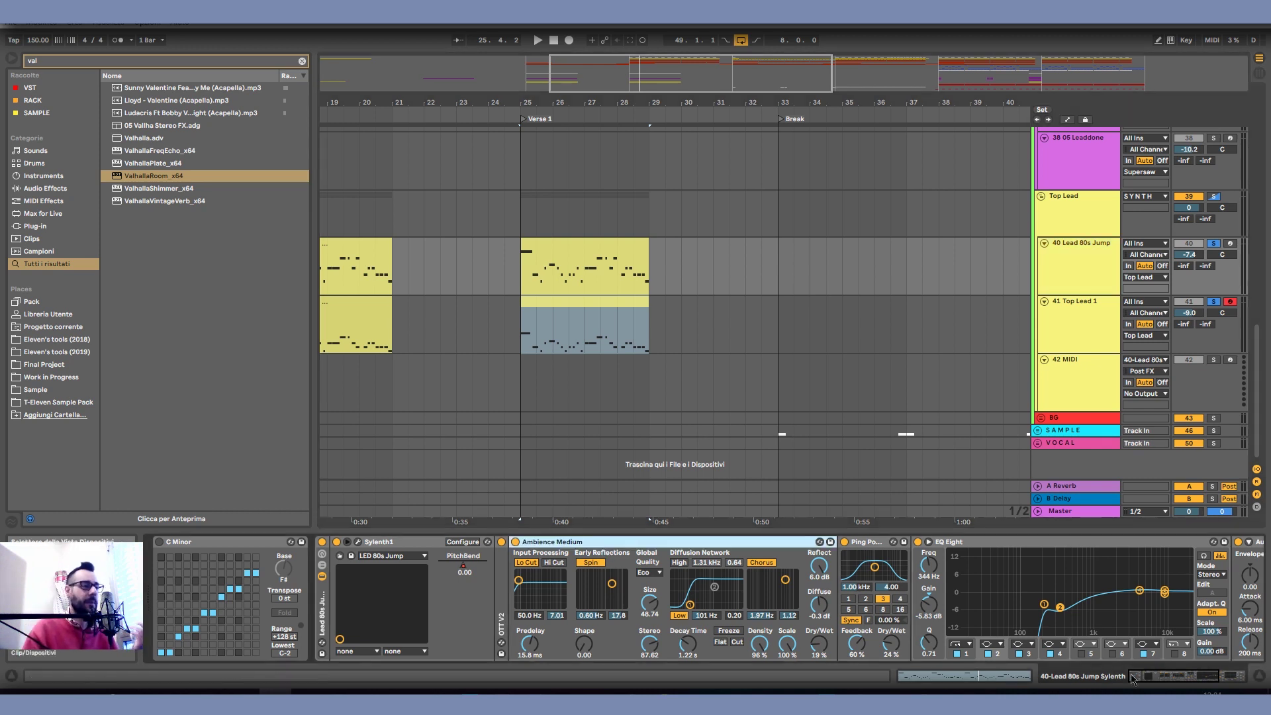
double_click(502, 599)
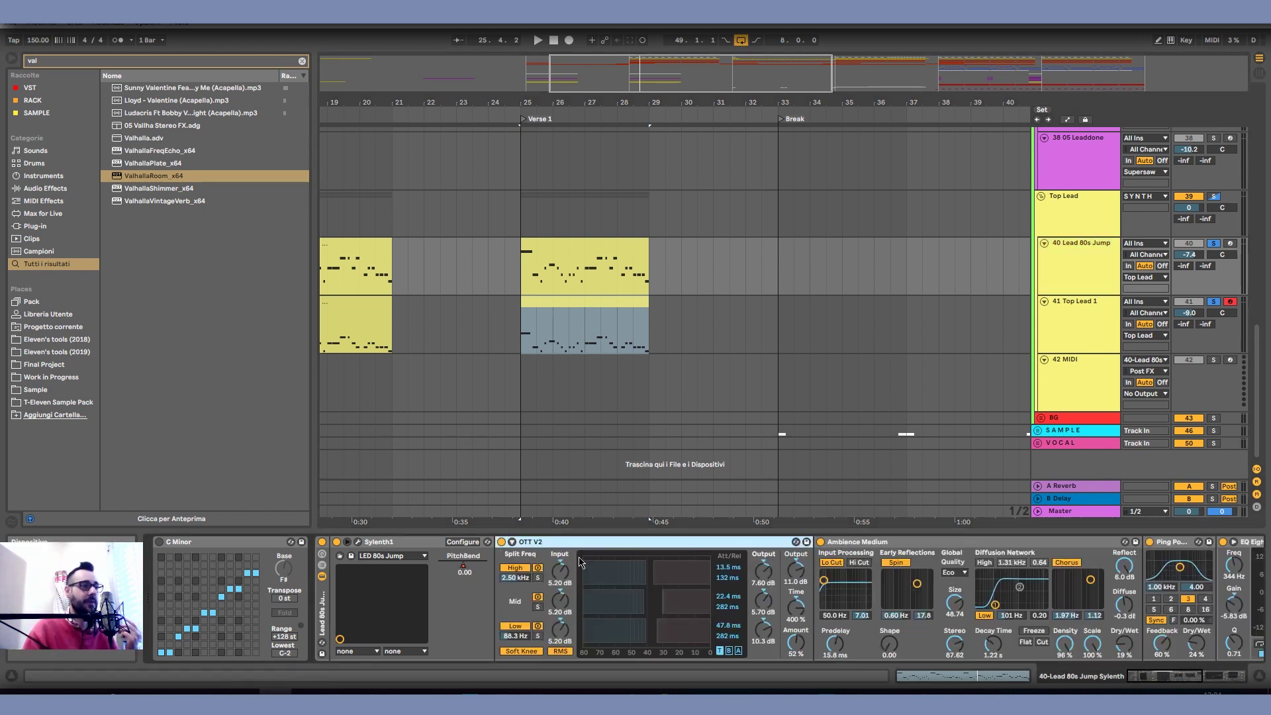
double_click(580, 542)
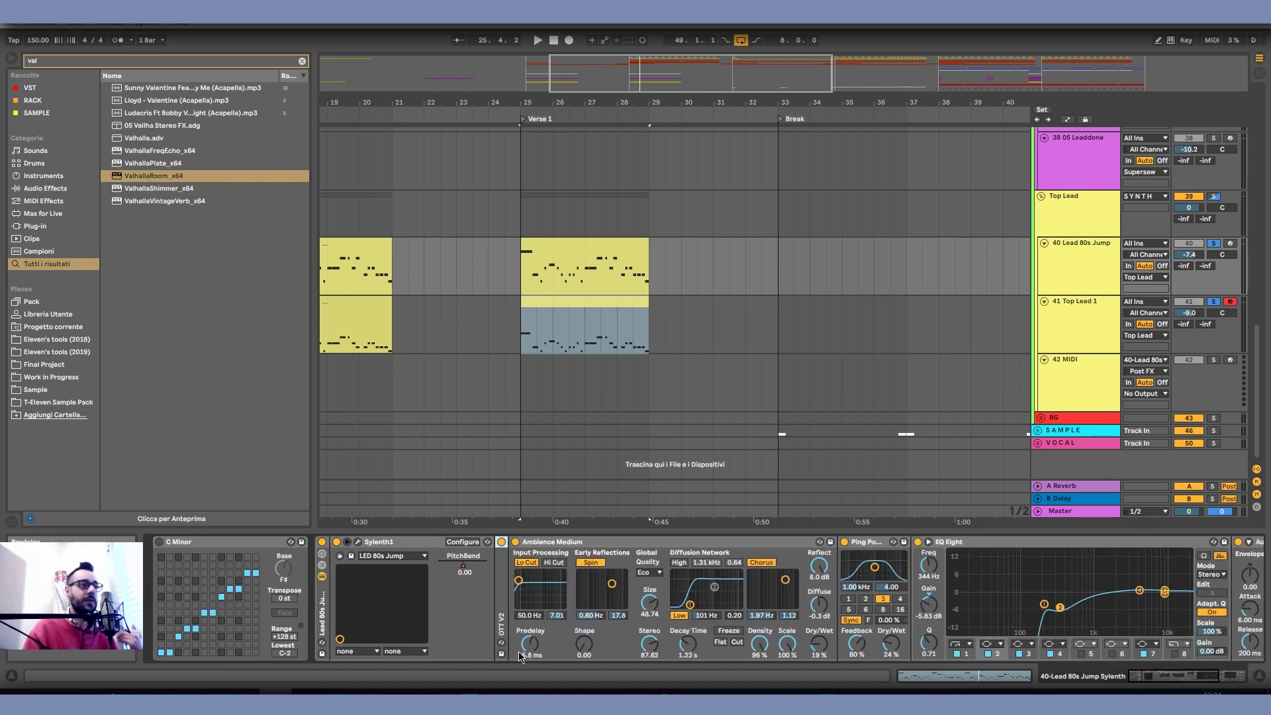
Try OTT V2 after the Ambience Medium reverb on track 40, audition the lead and undo the move.
left_click_drag(499, 615, 765, 611)
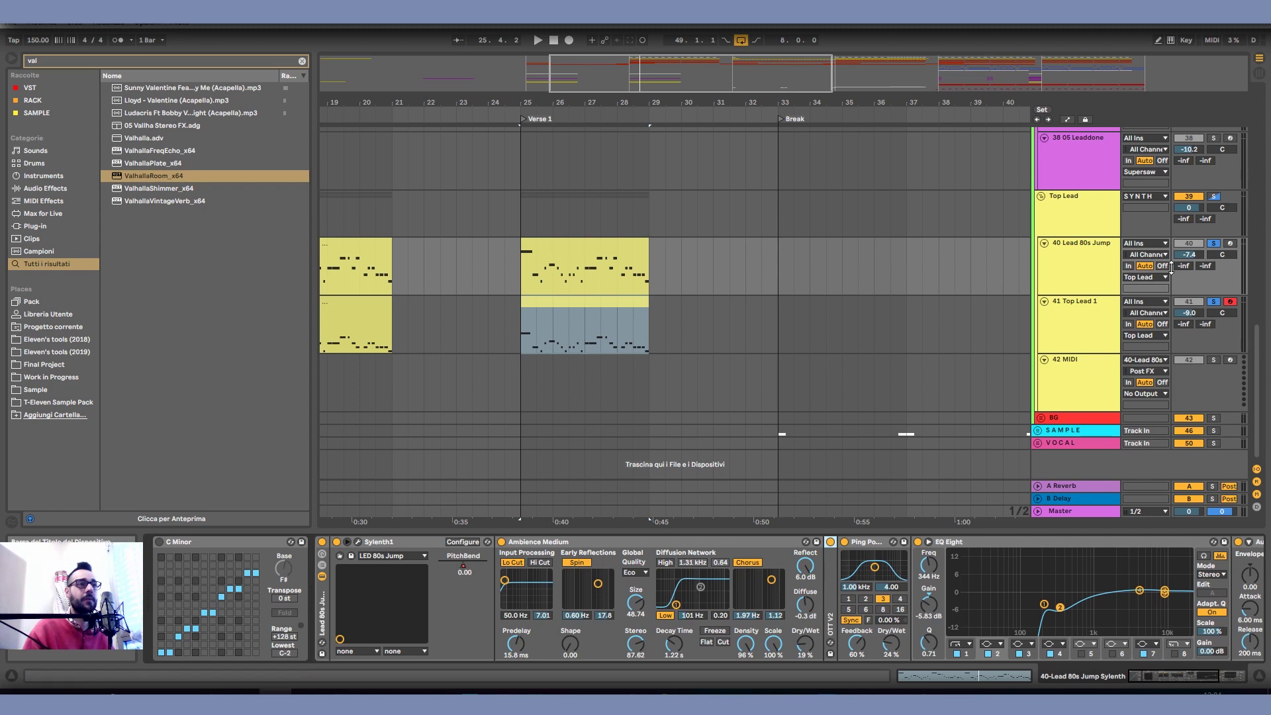
left_click(558, 287)
key("space")
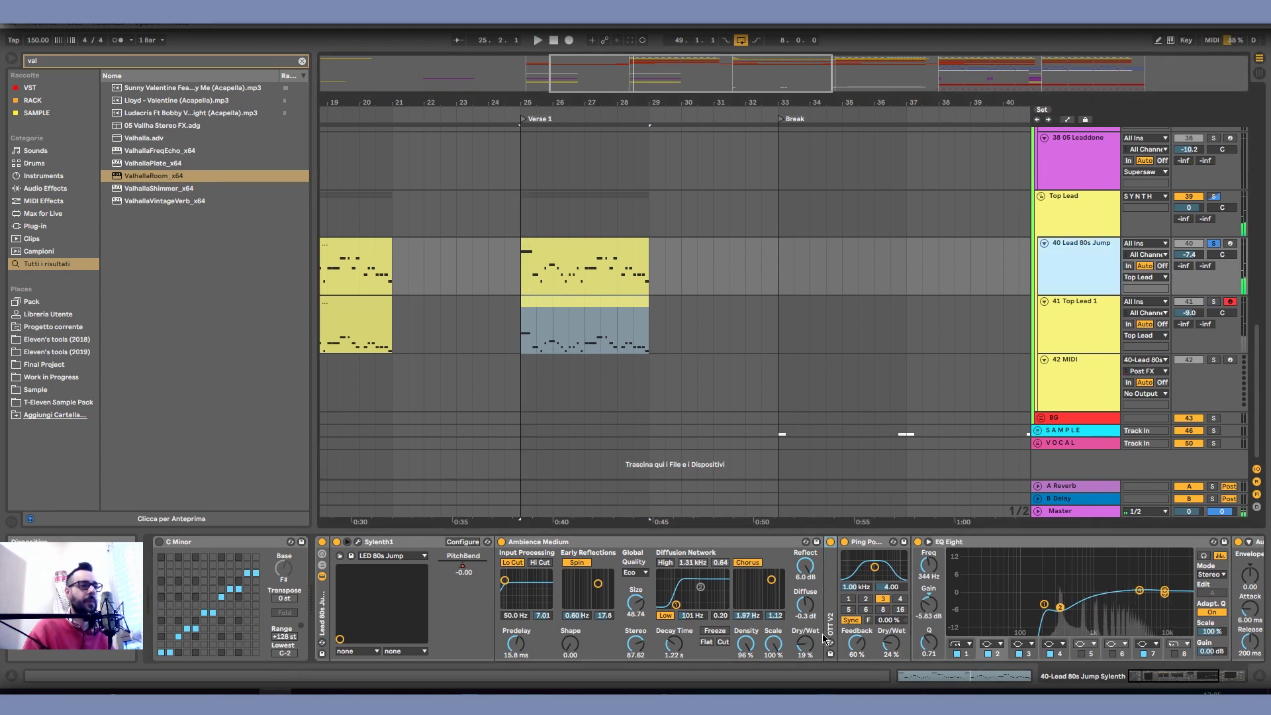
key("space")
key("ctrl+z")
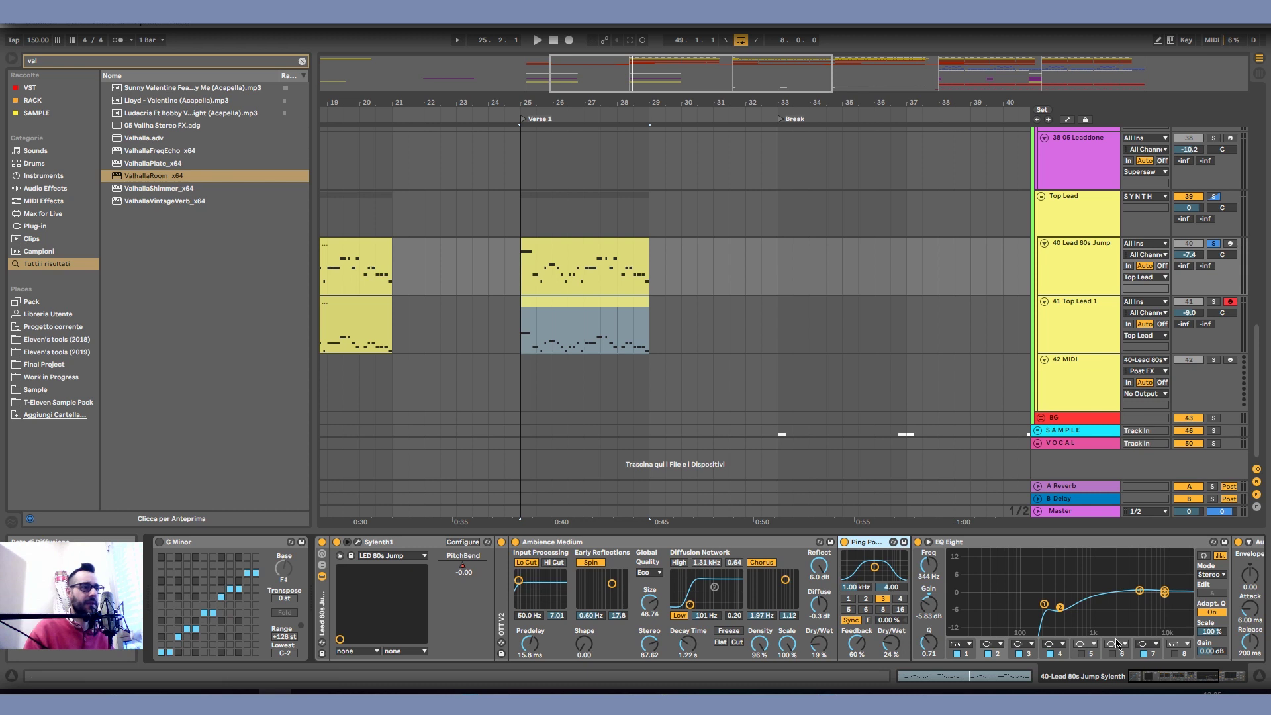
Enable Hi Cut and set Dry/Wet to 100 % on track 40's Ambience Medium reverb, and audition the lead.
mouse_move(1159, 676)
left_mouse_down()
mouse_move(1186, 676)
mouse_move(1169, 676)
left_mouse_up()
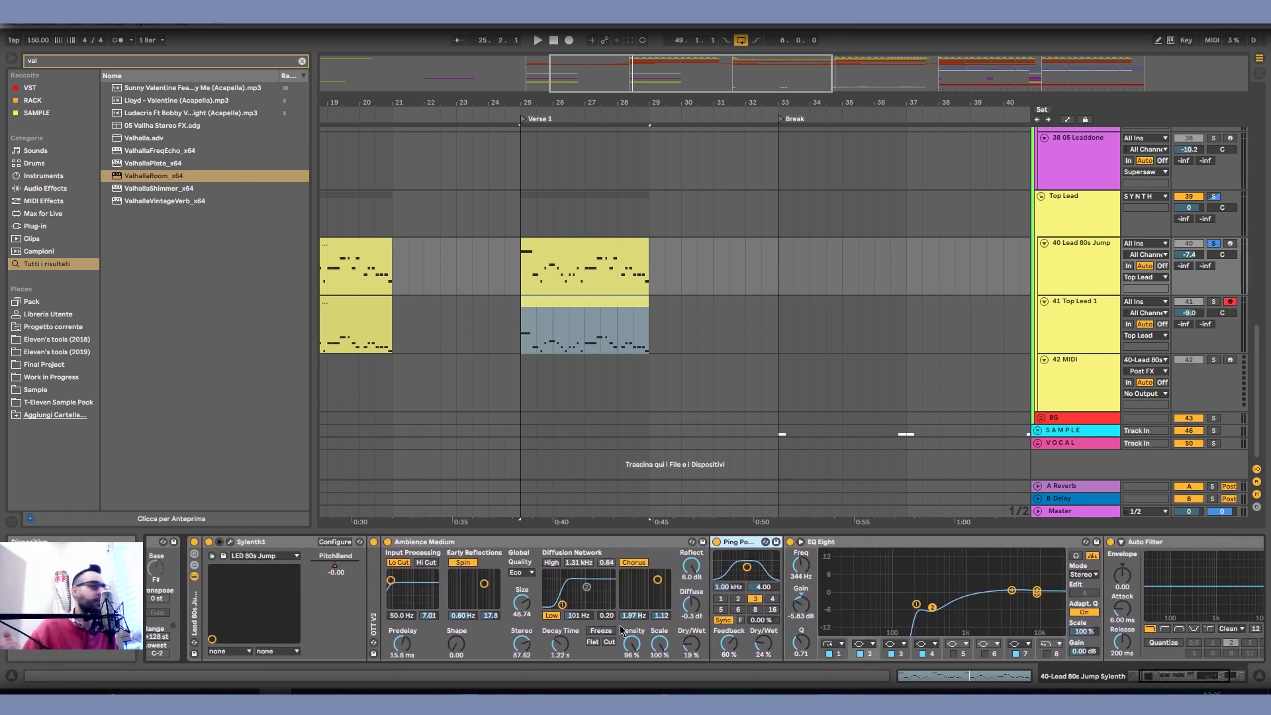
left_click(812, 542)
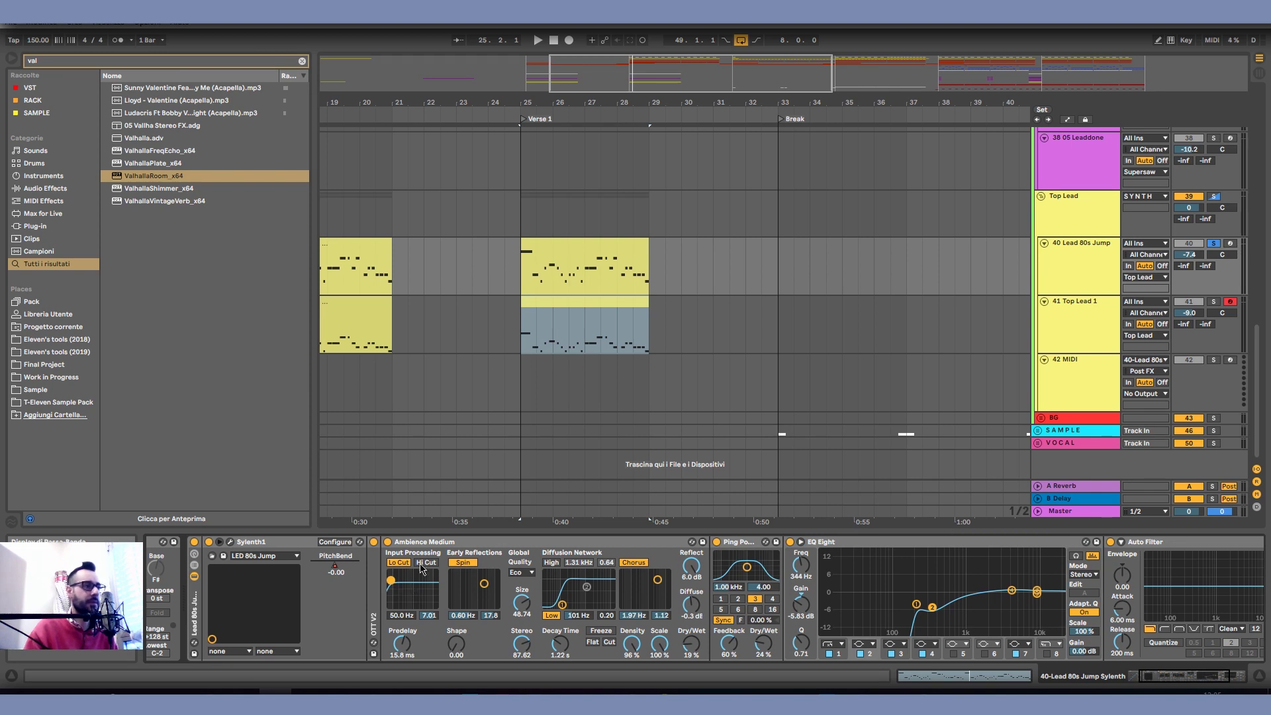
left_click(426, 562)
left_click_drag(694, 648, 693, 570)
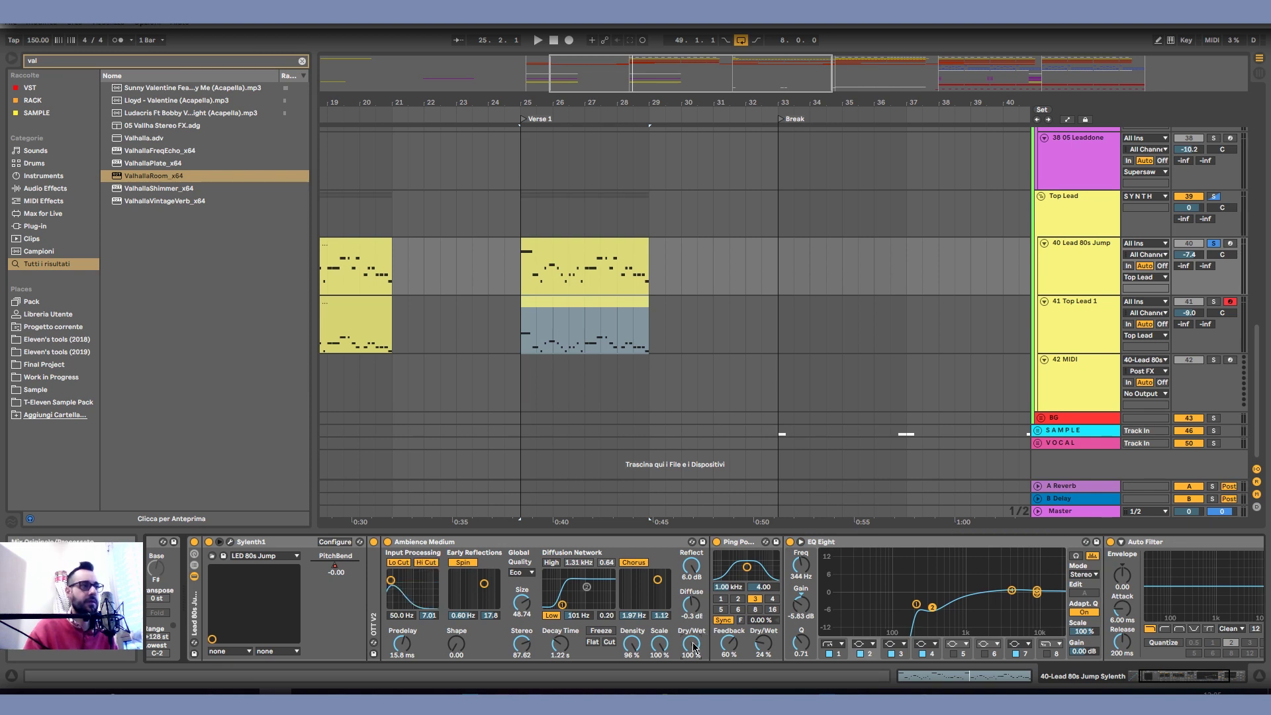
key("space")
left_click(1070, 272)
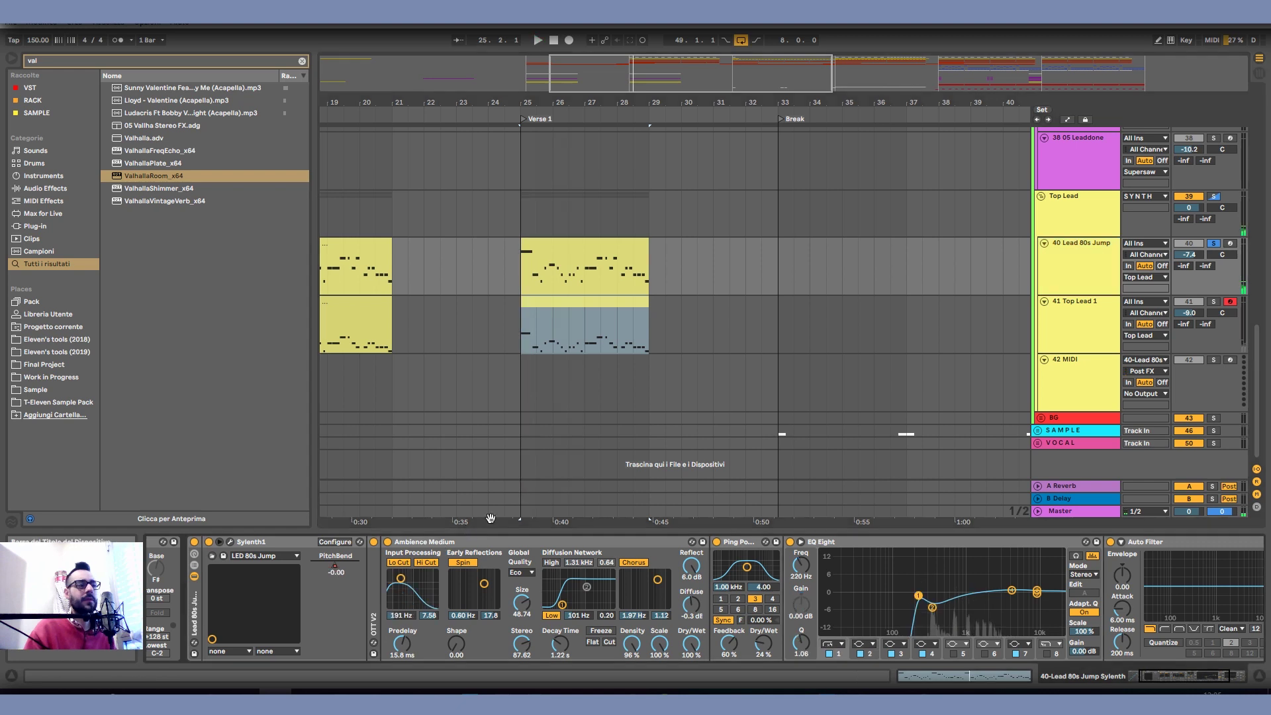
Audition track 40's filtered wet reverb and set the Ambience Medium input filter to 6.75 kHz.
left_click(940, 552)
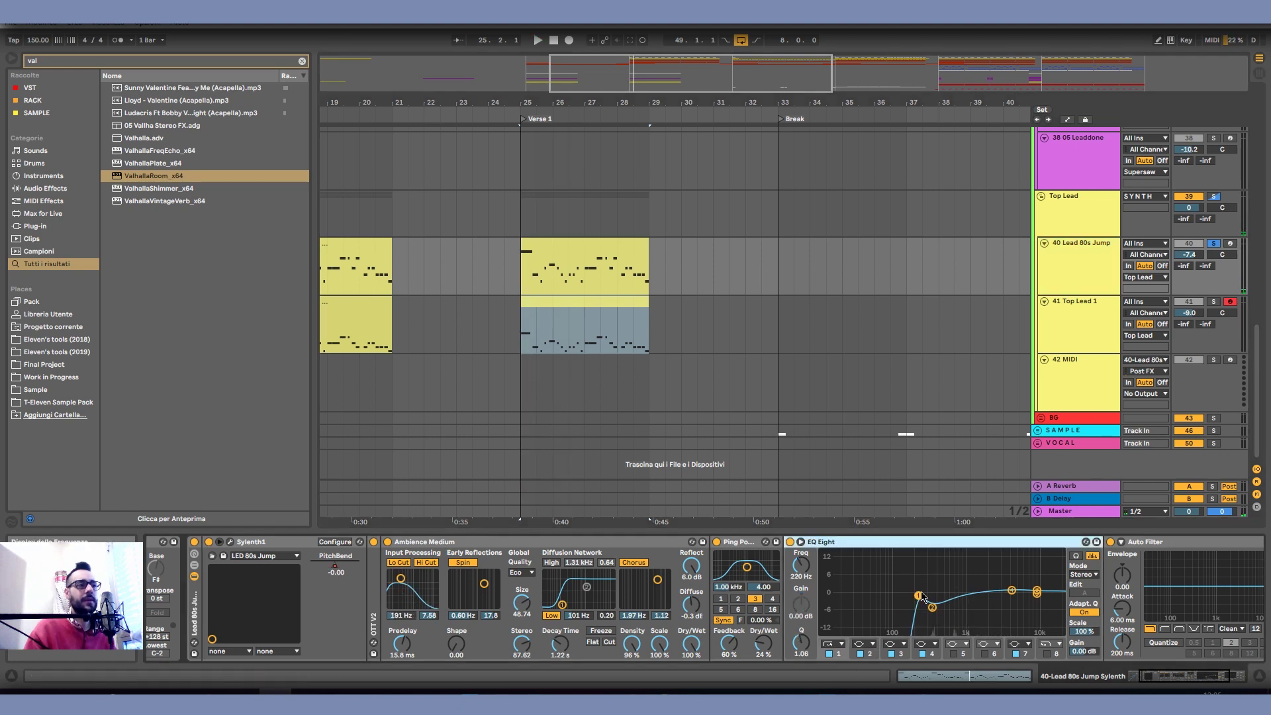
key("space")
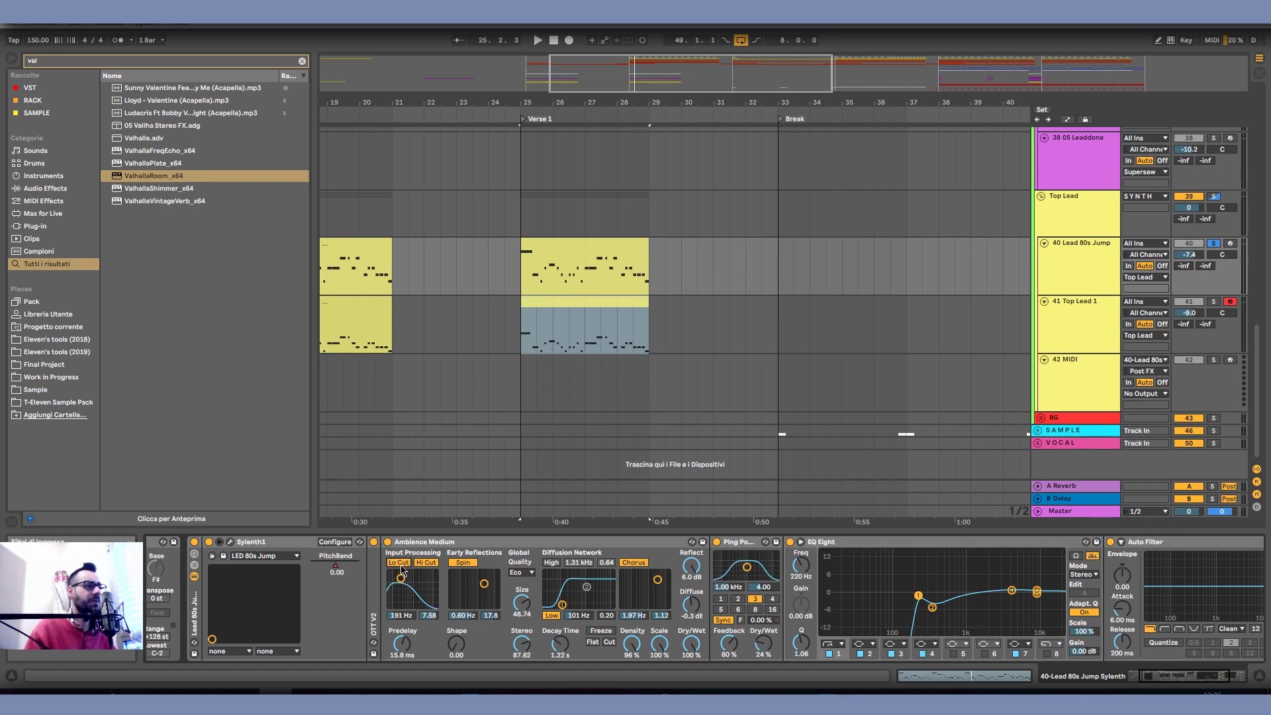
left_click(397, 563)
left_click_drag(401, 579, 424, 578)
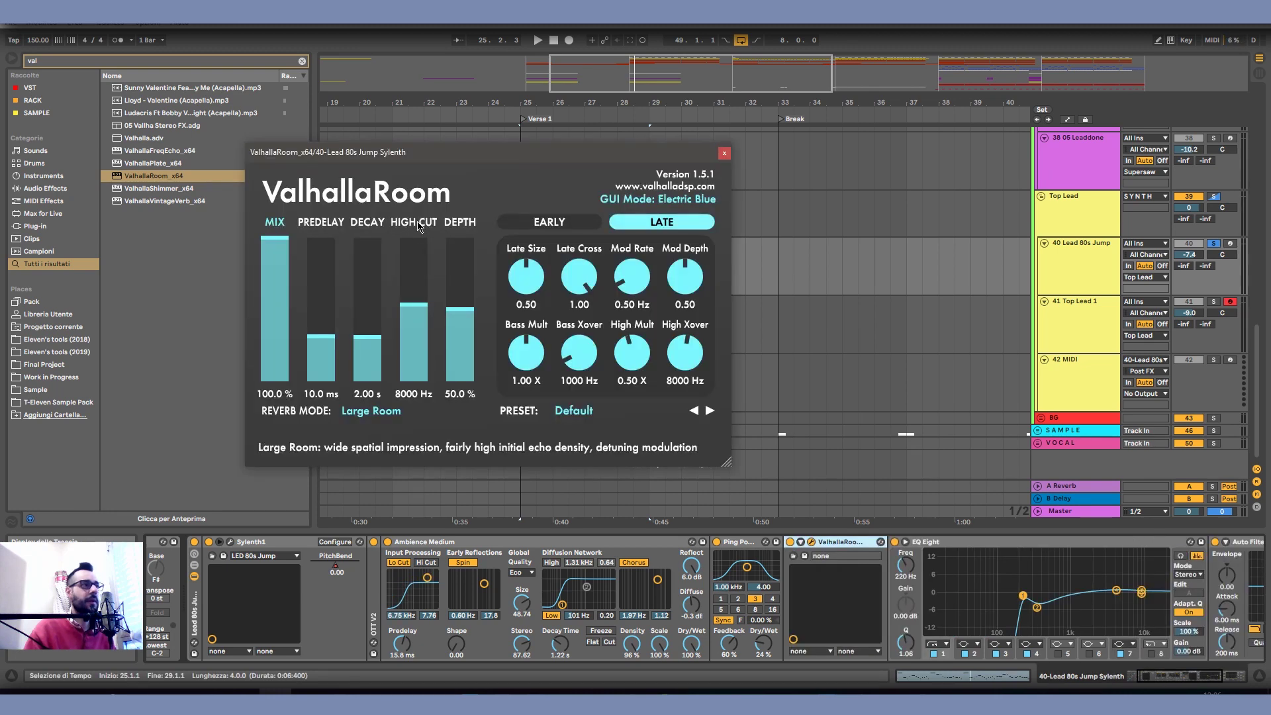
Try ValhallaRoom's High Cut at 14660 Hz and 9780 Hz on track 40, and delete the plug-in from the chain.
left_click_drag(424, 310, 428, 247)
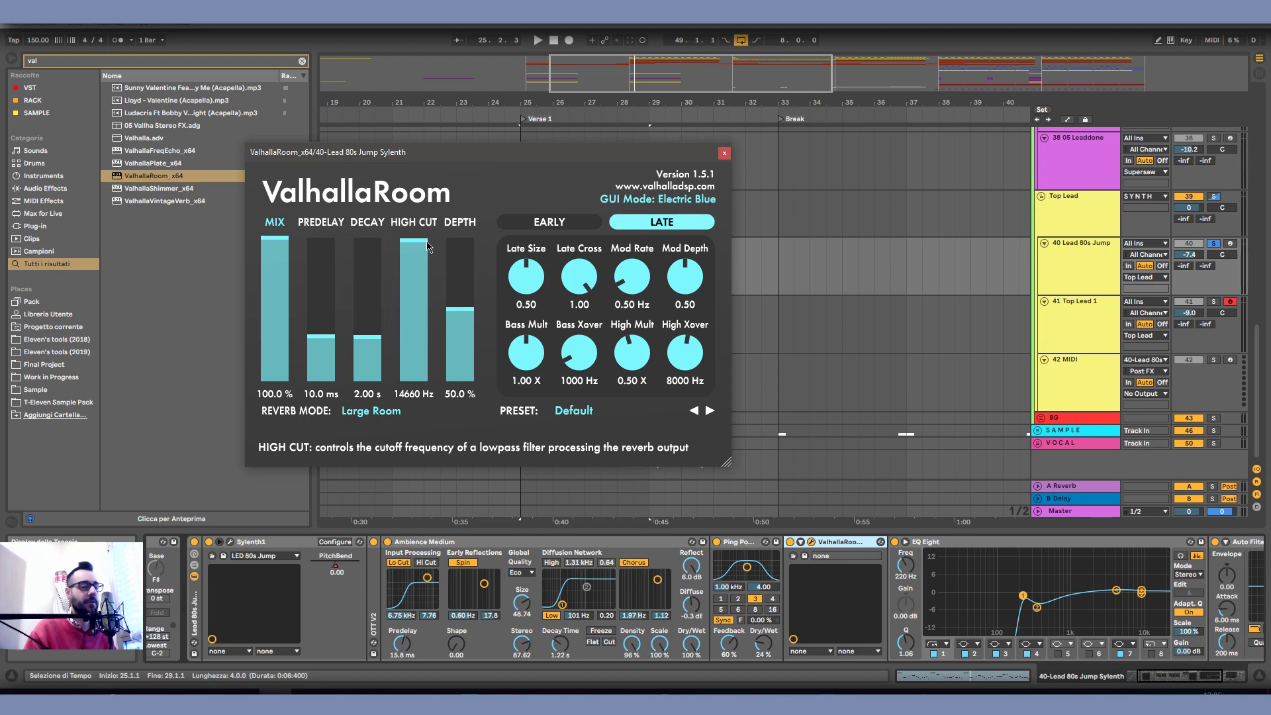
mouse_move(415, 275)
left_mouse_down()
mouse_move(417, 374)
mouse_move(418, 287)
left_mouse_up()
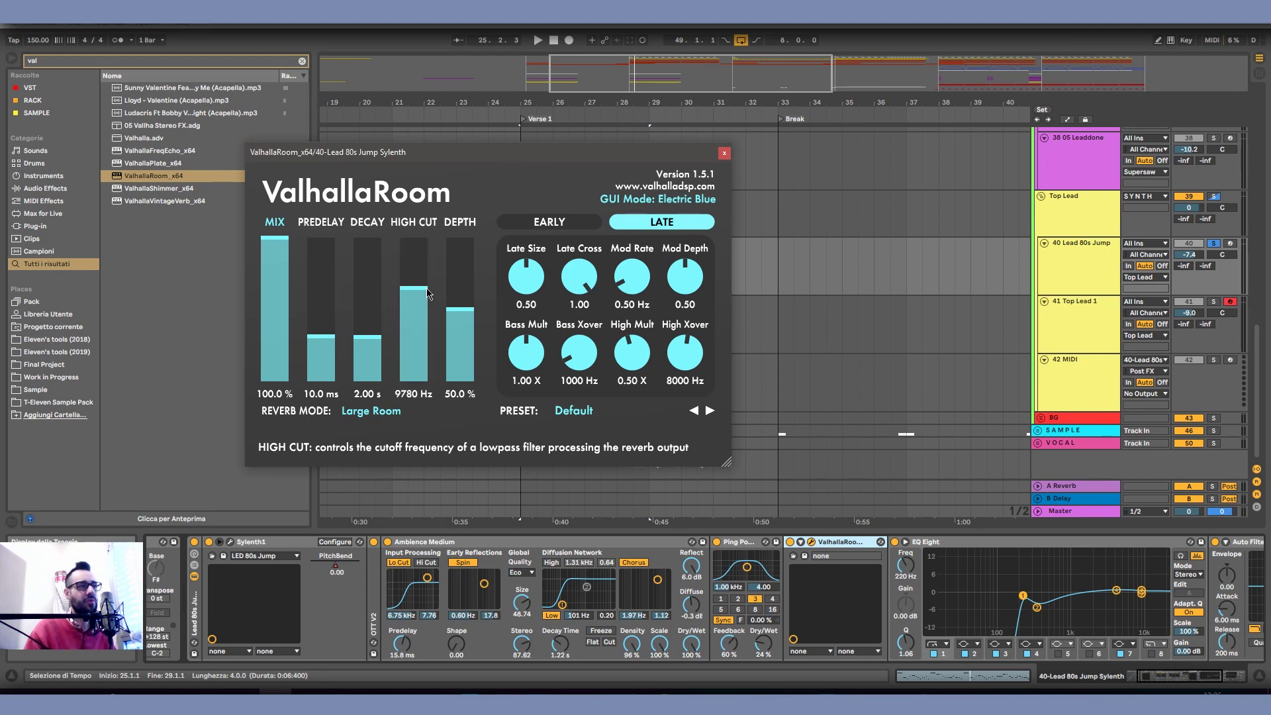
left_click(832, 544)
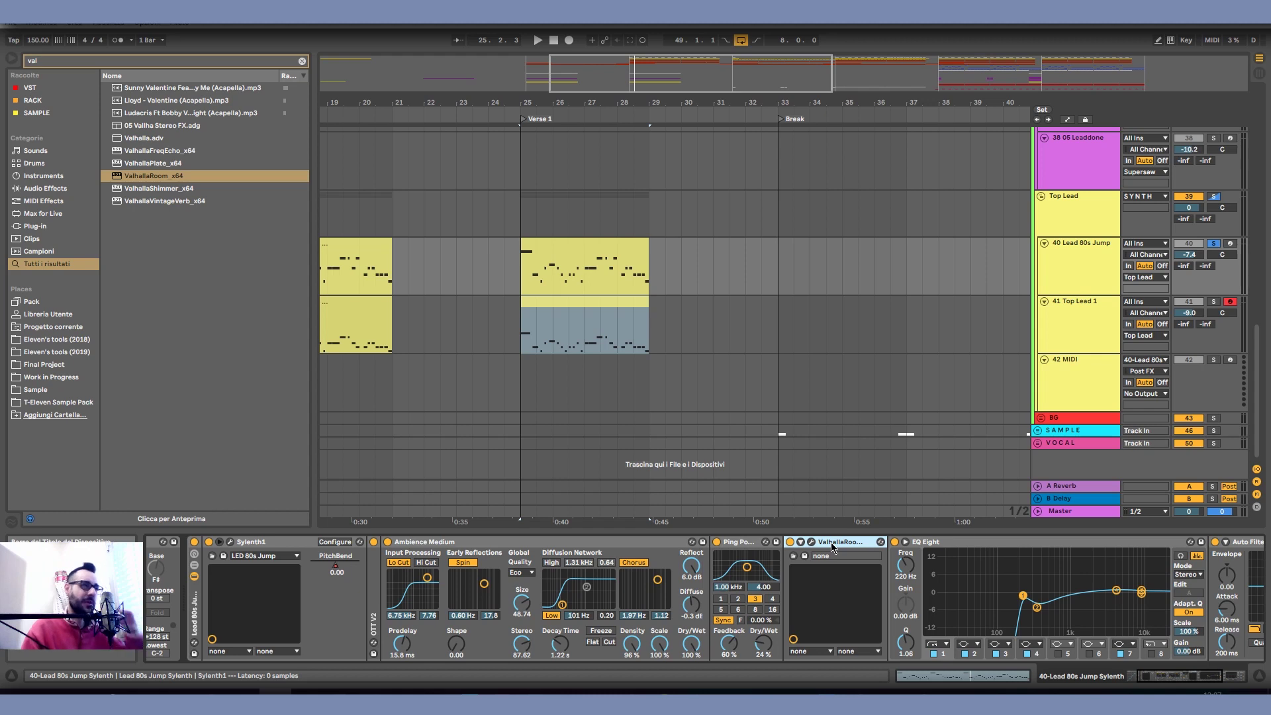
left_click(812, 542)
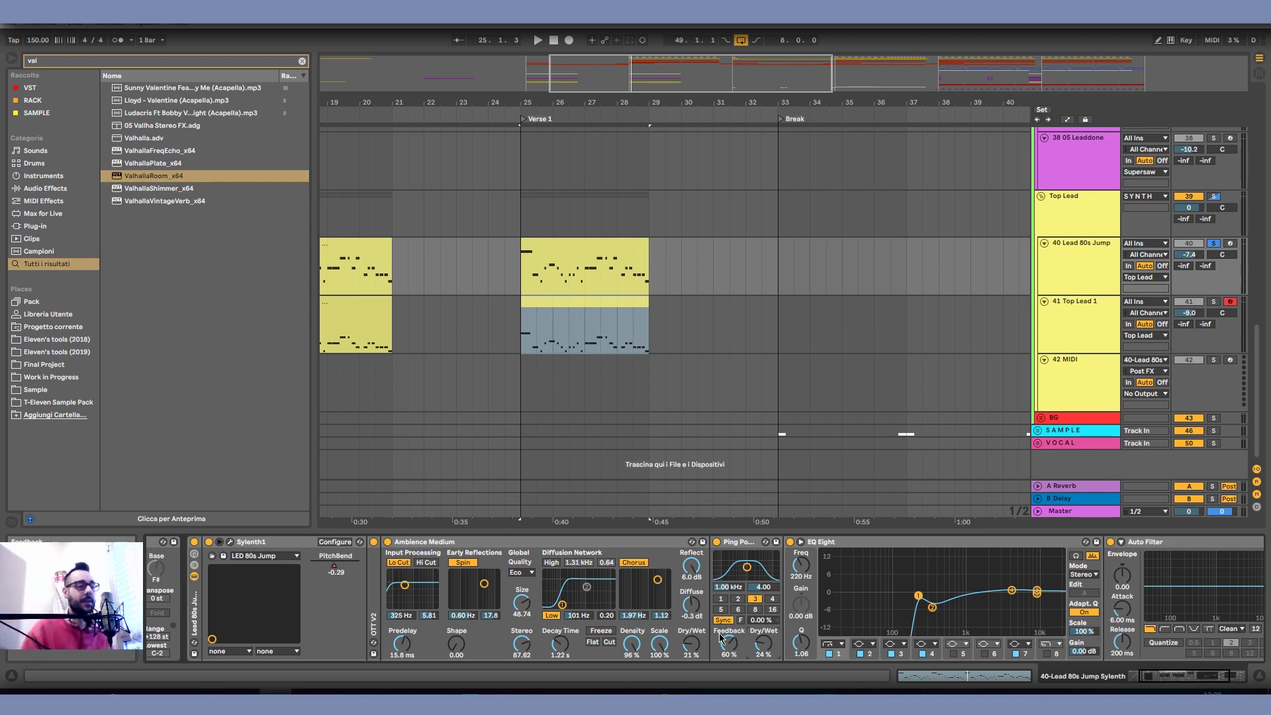
Place the insertion marker at 26.3 on the track 40 clip and audition the lead from there.
left_click_drag(584, 84, 571, 123)
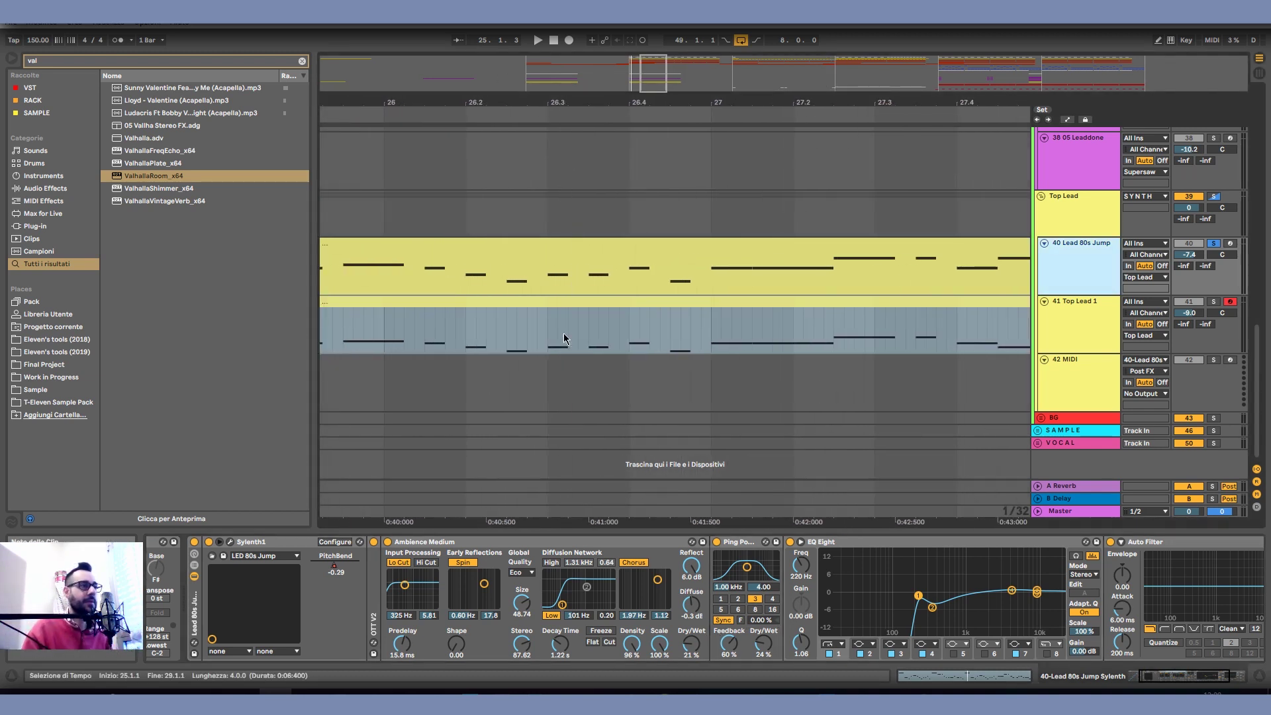
left_click(549, 345)
left_click(577, 353)
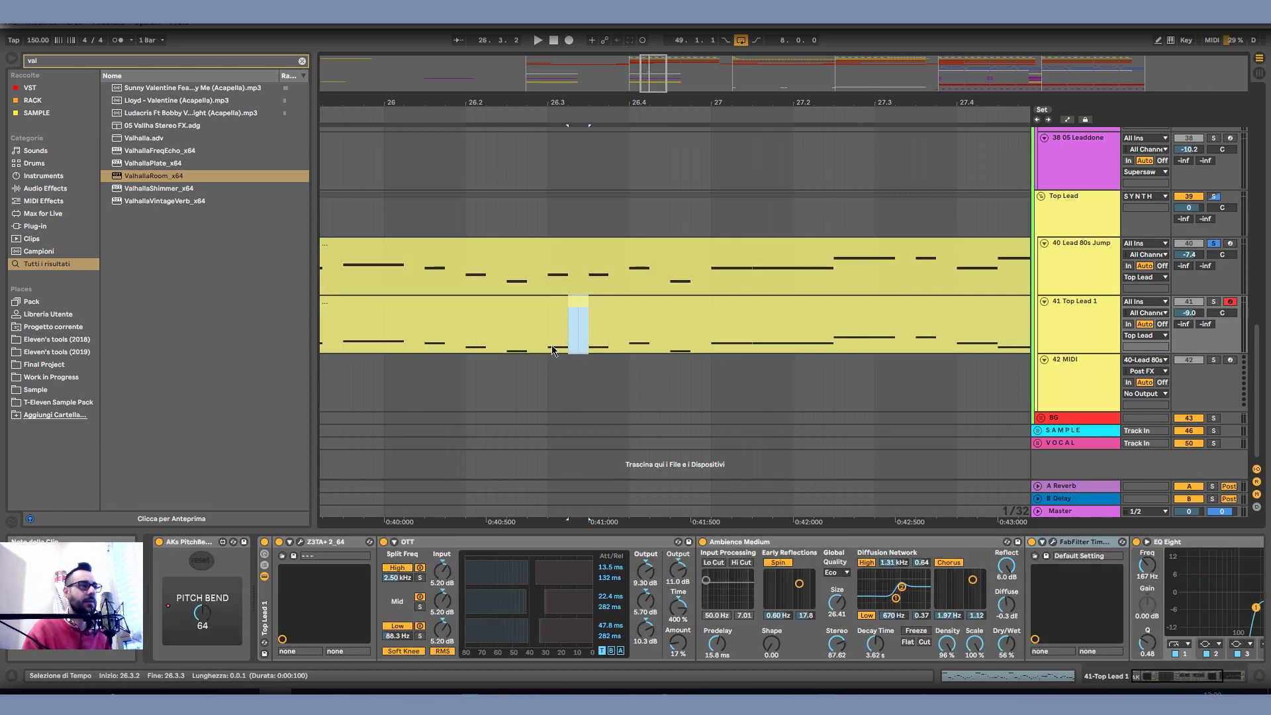
left_click(562, 295)
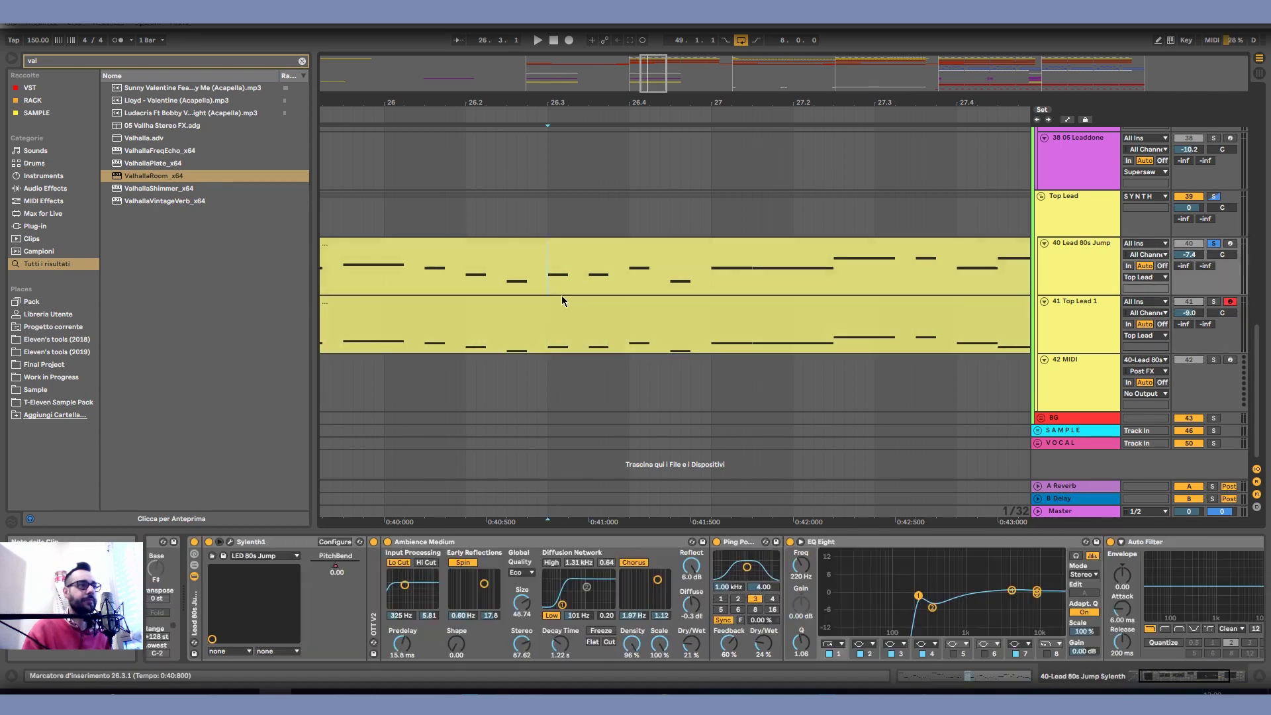
key("space")
key("space")
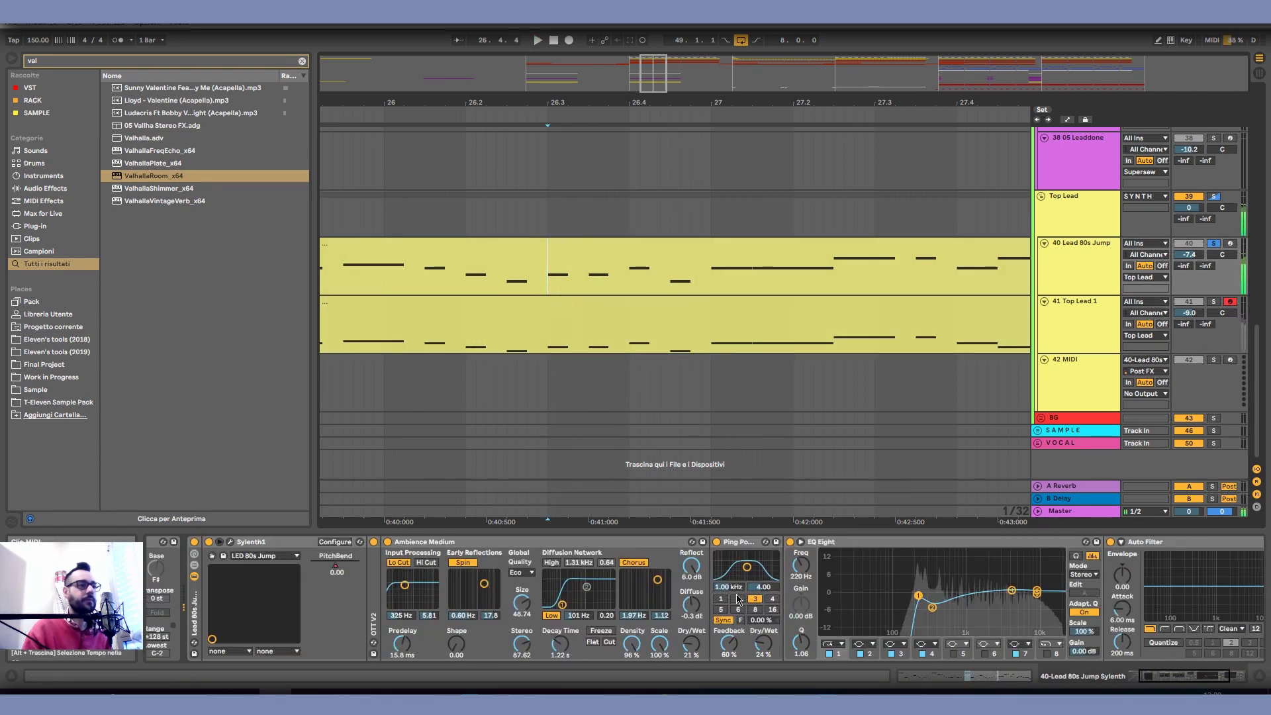
Compare the soloed track 40 lead with its Ping Pong Delay bypassed and enabled.
left_click(718, 542)
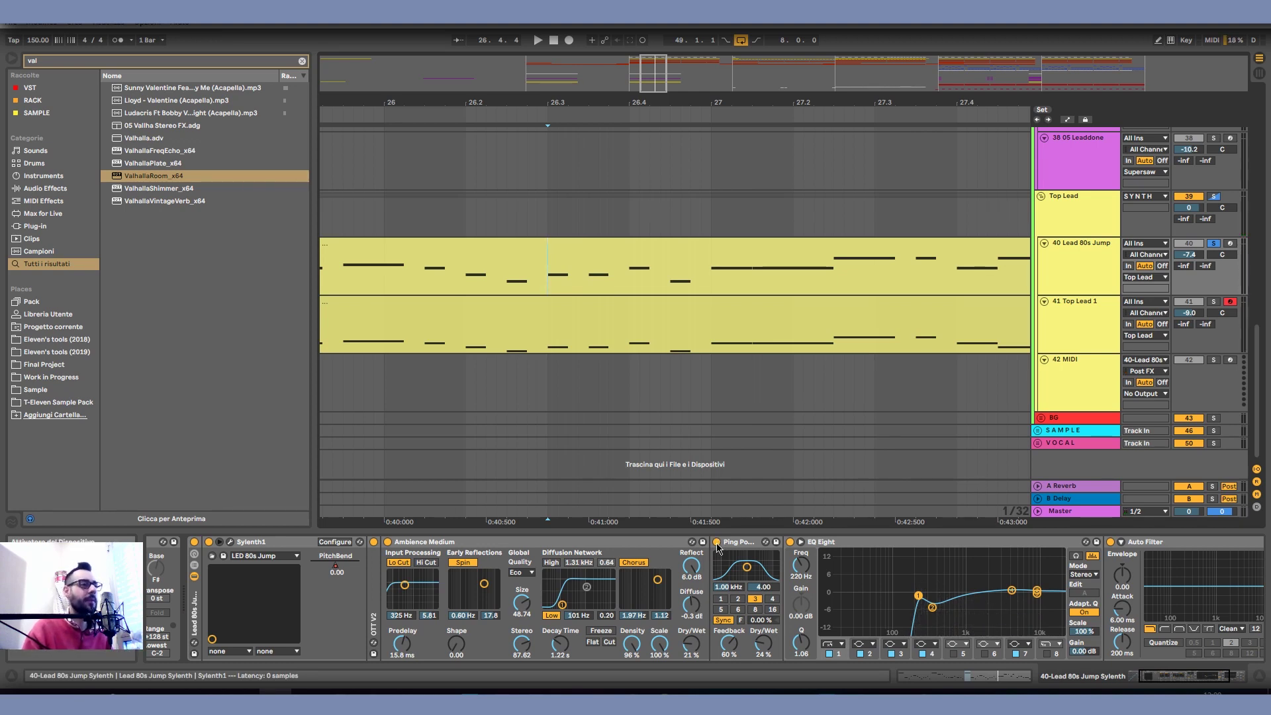
key("space")
left_click(718, 542)
key("space")
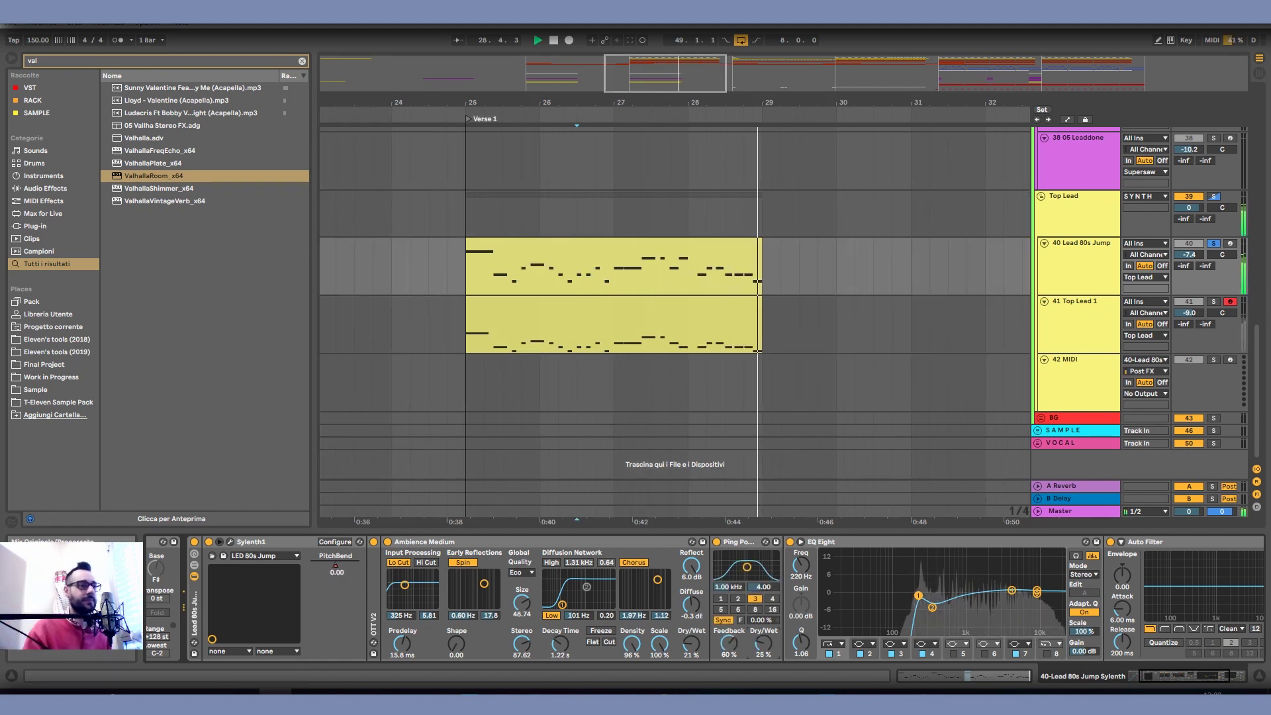
key("space")
Set track 40's Ping Pong Delay filter to 2.42 kHz with width 5.65 and its Dry/Wet to 44 %, and audition it.
left_click_drag(759, 643, 759, 652)
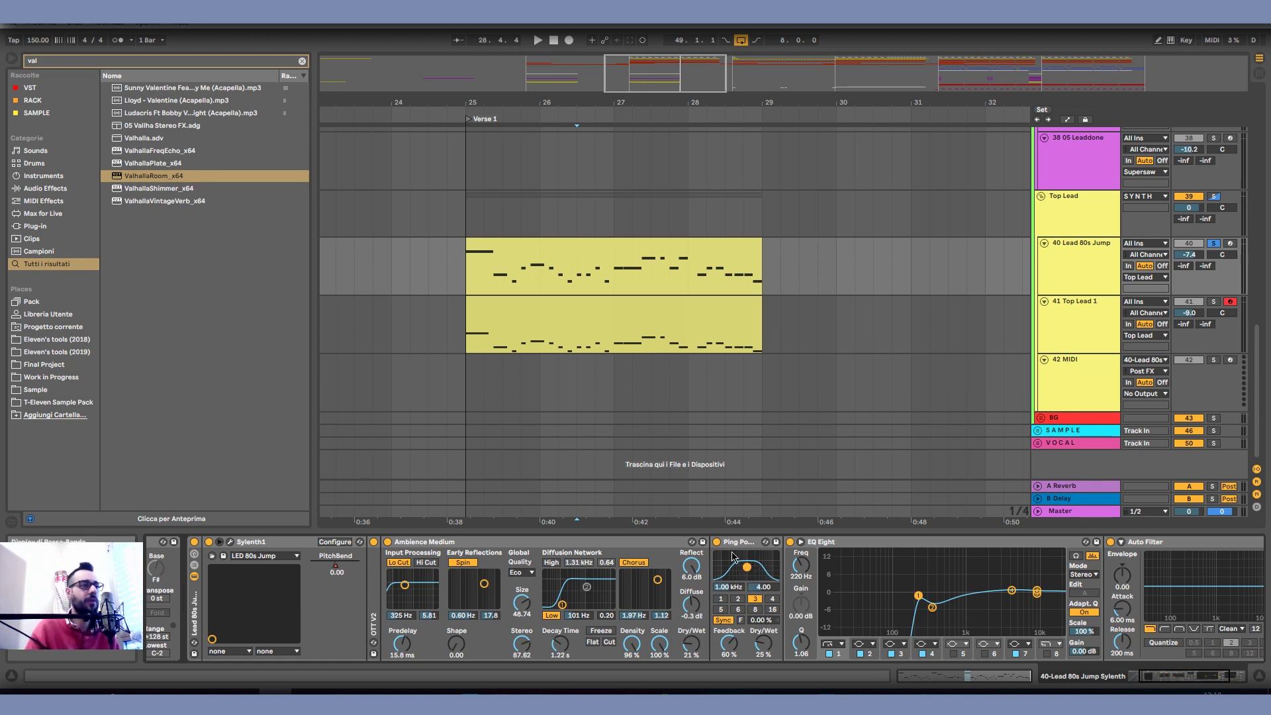
left_click_drag(755, 576, 768, 567)
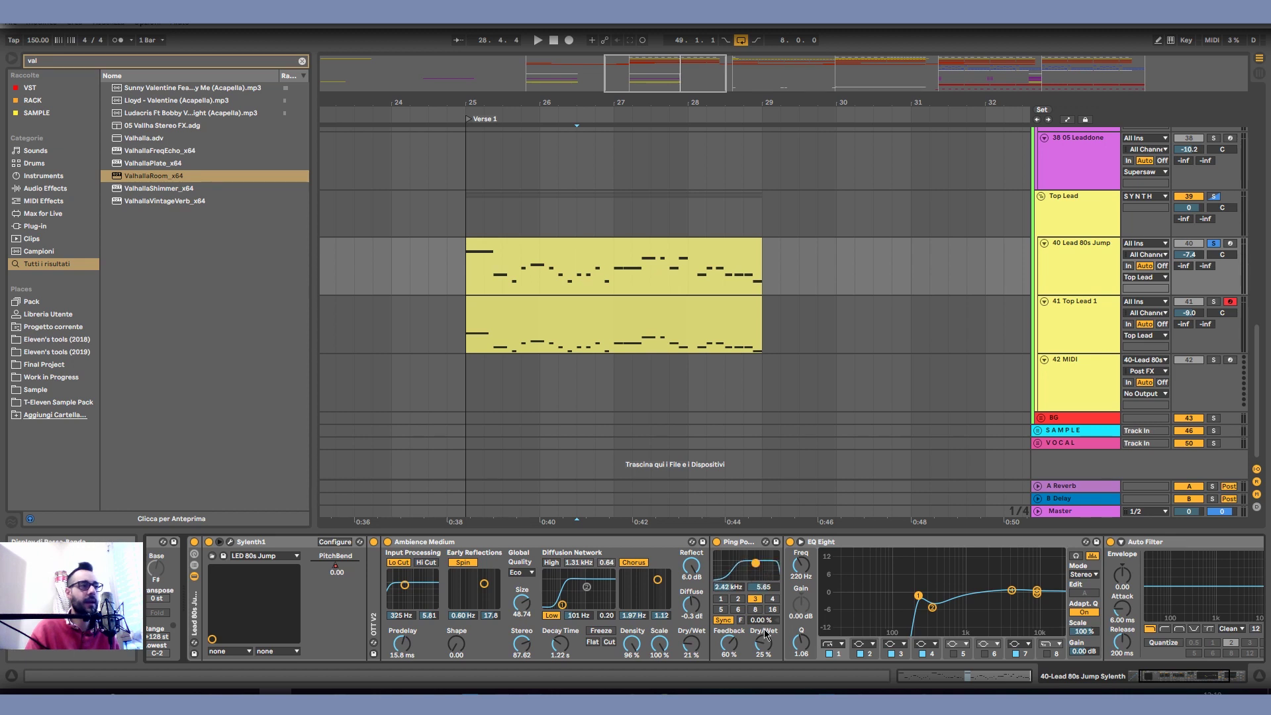
left_click_drag(765, 631, 766, 615)
key("space")
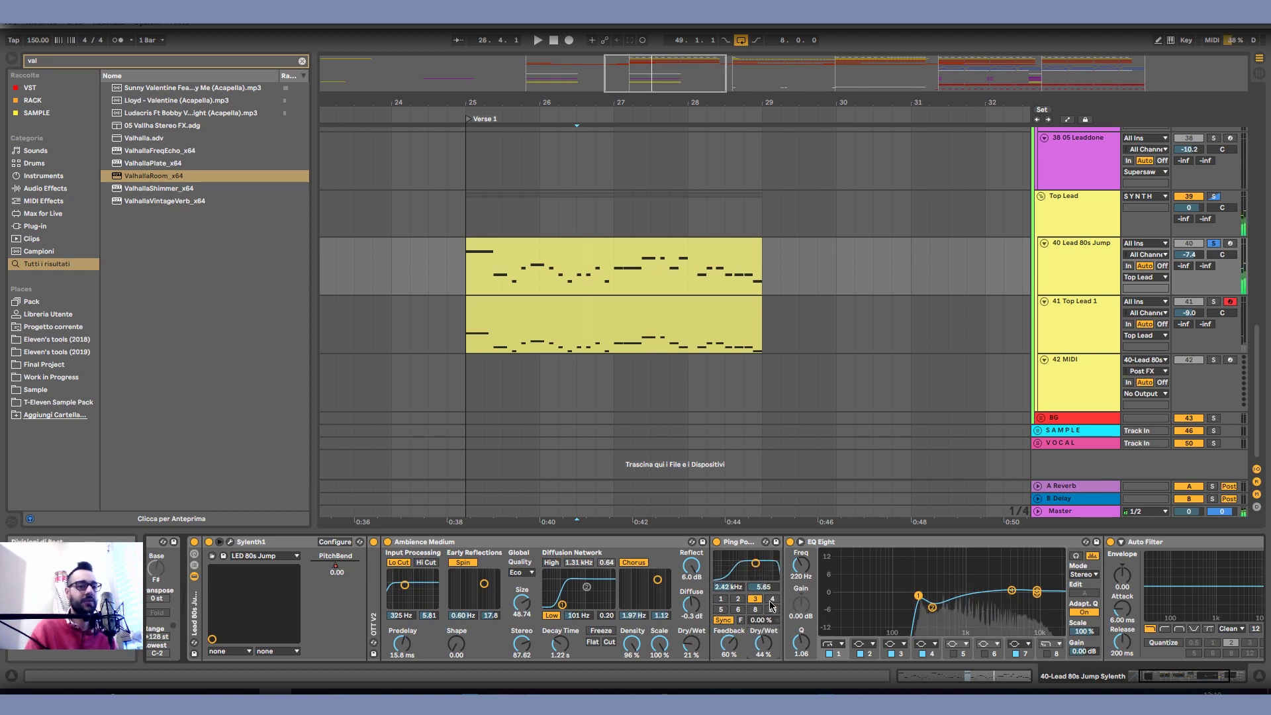
Set the Ping Pong Delay filter to 1.16 kHz with width 2.82, audition track 40 and readjust the Ambience Medium input filter.
left_click_drag(756, 563, 751, 575)
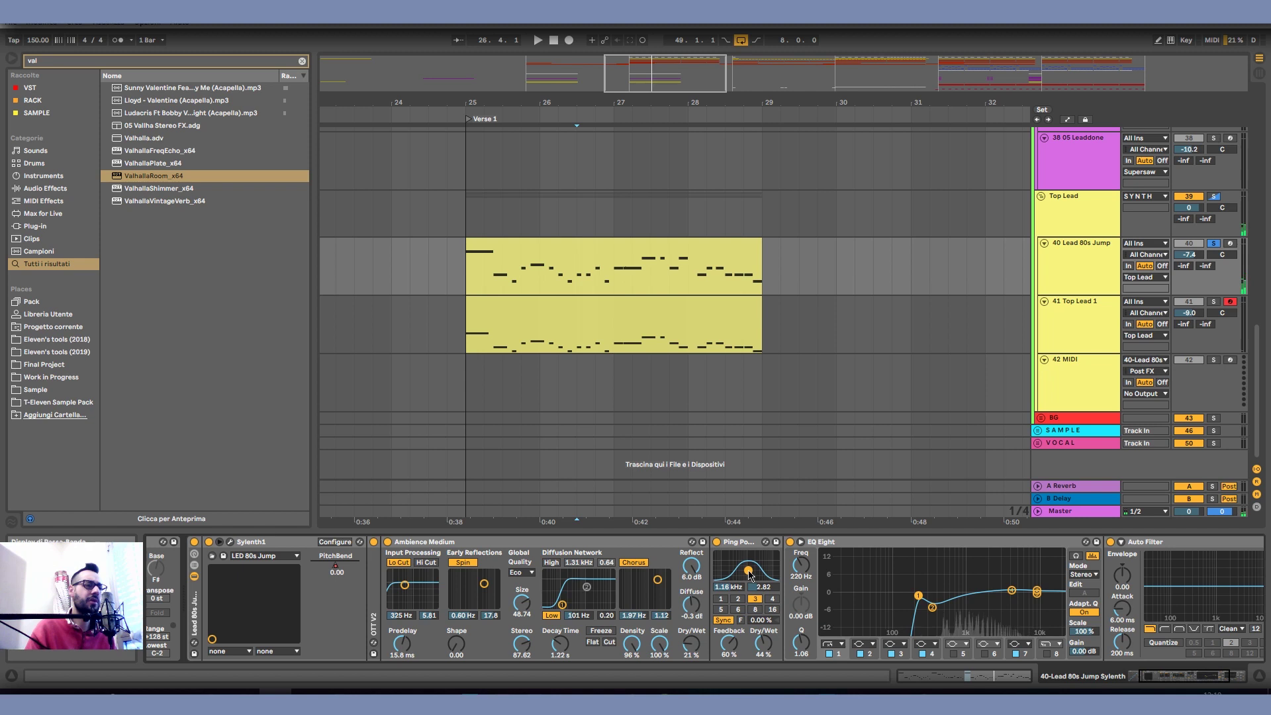
key("space")
key("space")
left_click_drag(404, 585, 419, 602)
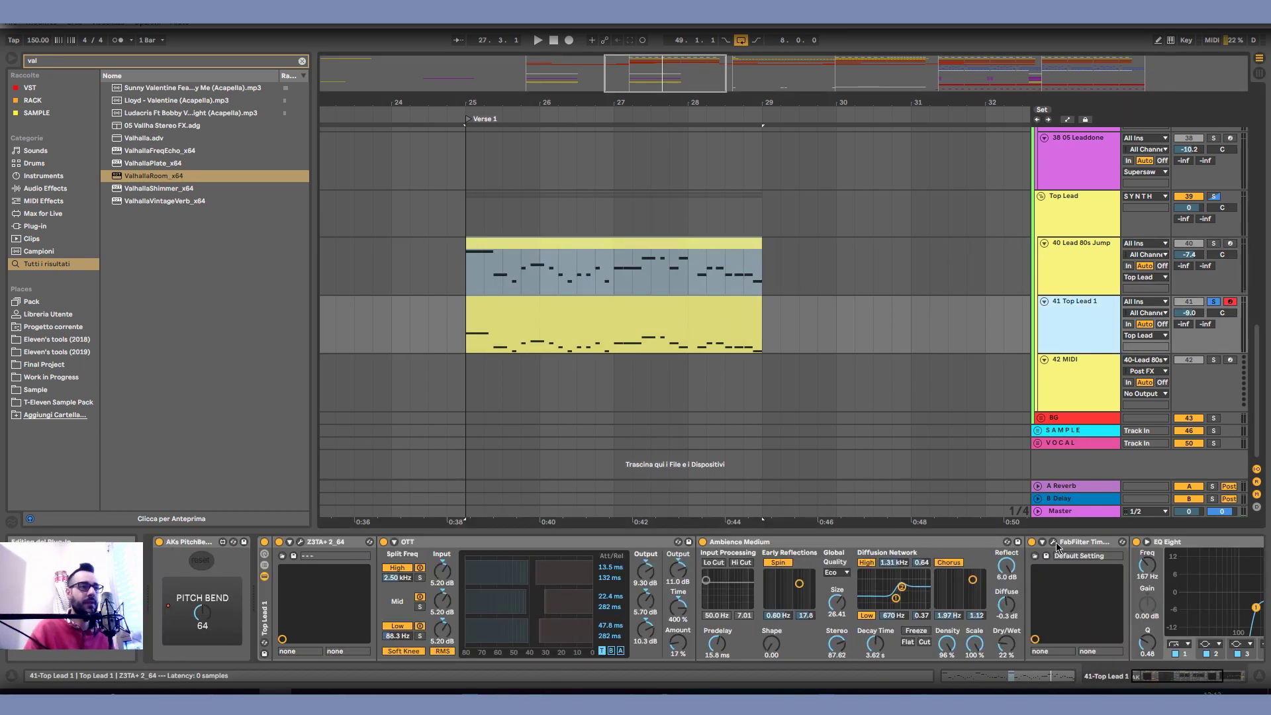
Open the FabFilter Timeless plug-in on track 41 Top Lead 1, examine its settings and close its window.
left_click(1054, 542)
left_click_drag(486, 147, 655, 127)
left_click(830, 133)
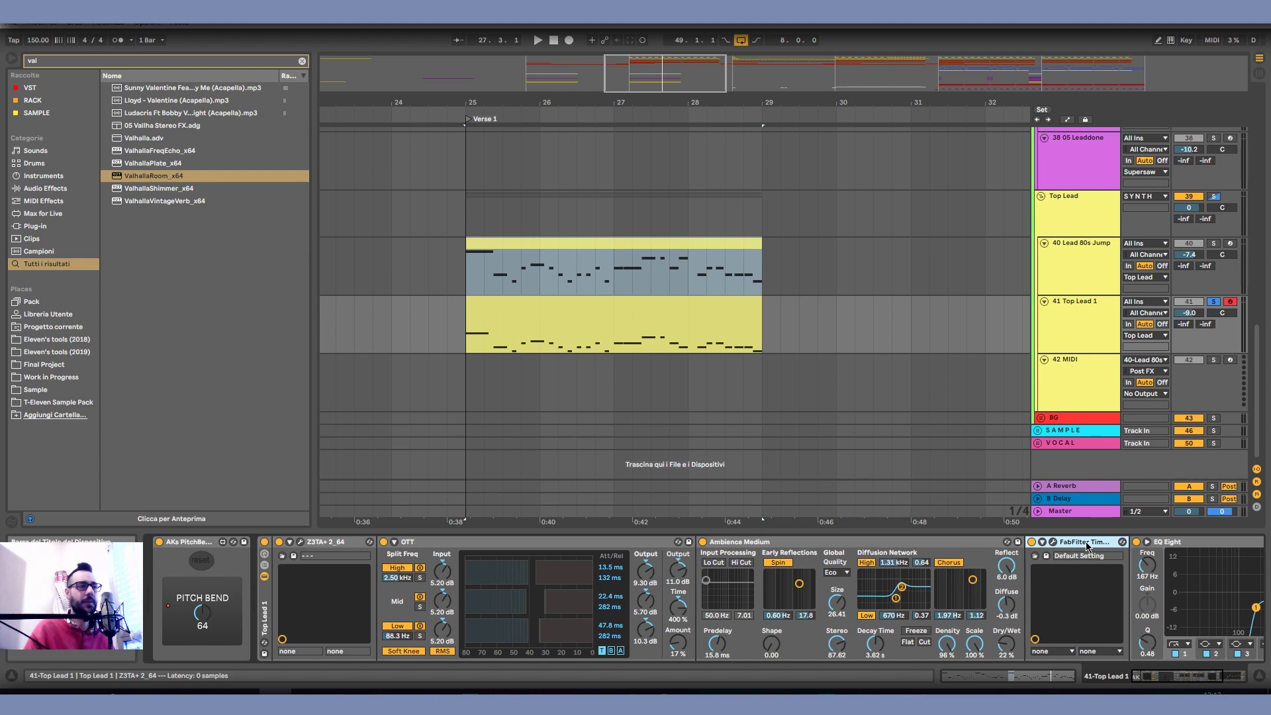
Try ValhallaRoom_x64 after the Ambience Medium reverb on track 41, examine its controls and delete it from the chain.
left_click(154, 169)
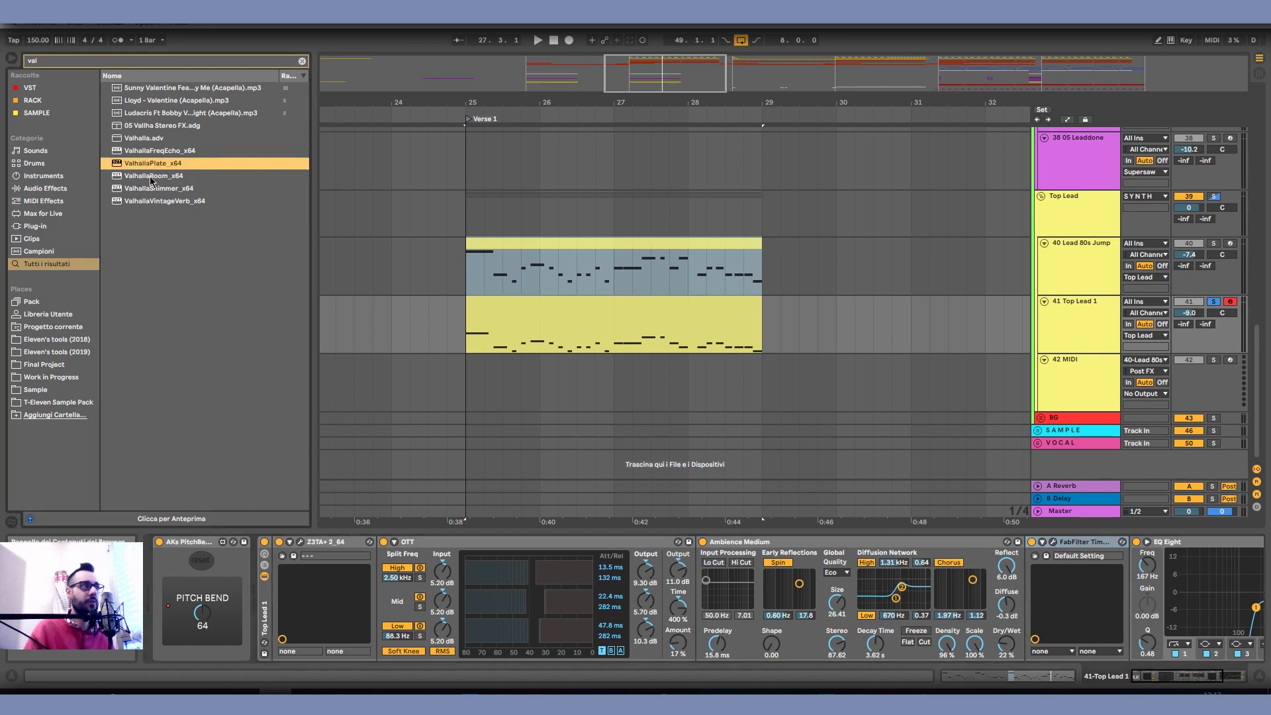
left_click_drag(151, 180, 1025, 578)
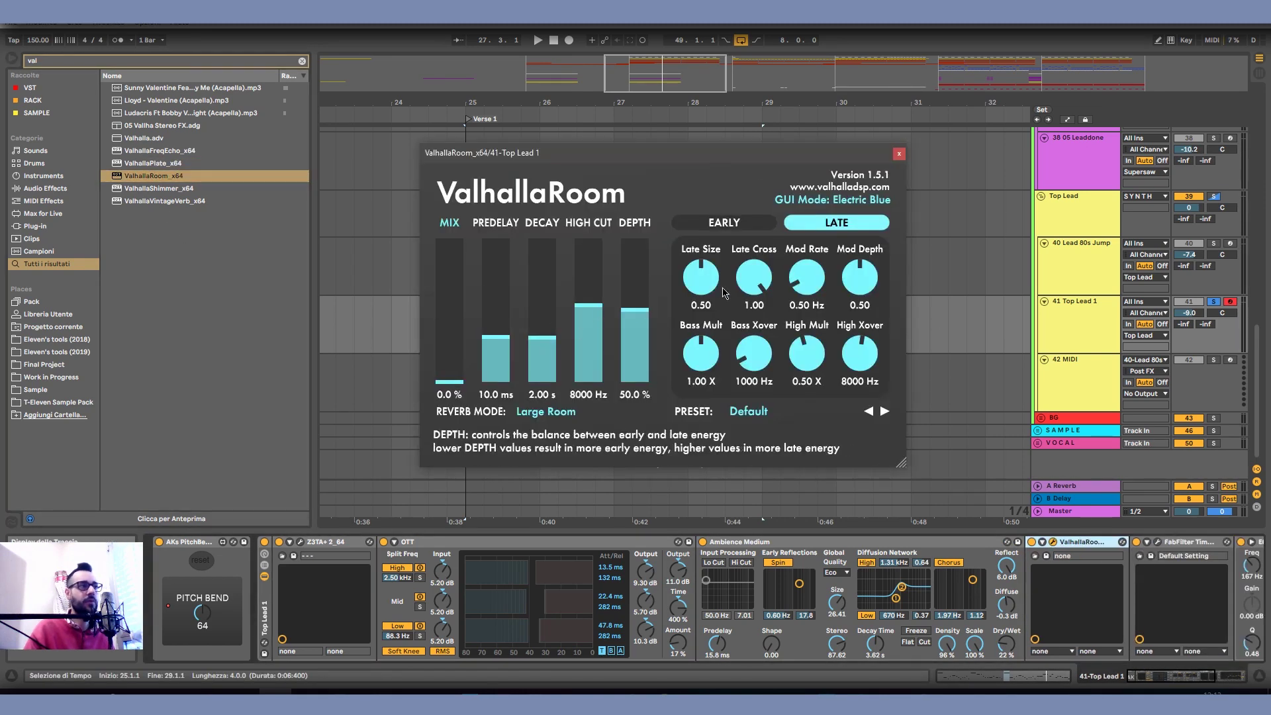
left_click(900, 149)
key("Delete")
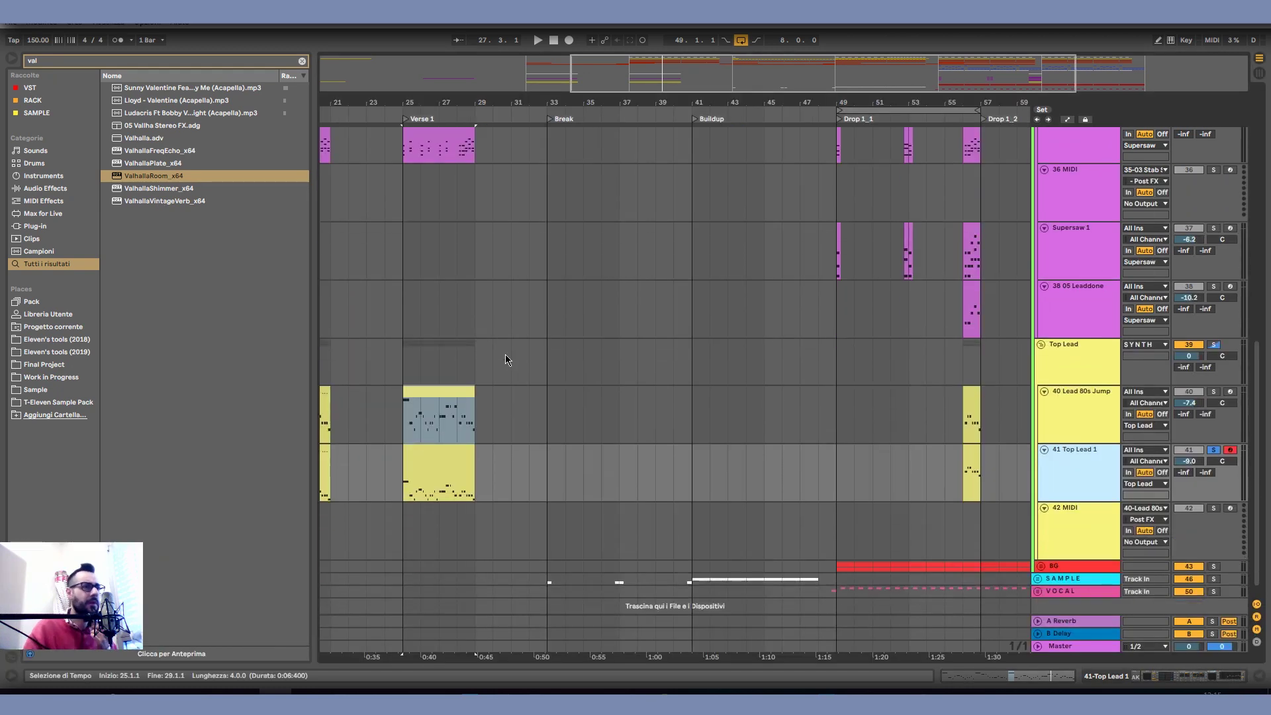
Go to Drop 1_1 and examine the ValhallaRoom mix automation on track 17 Bass 2_6 in the MIDBASS group.
left_click_drag(946, 102, 747, 165)
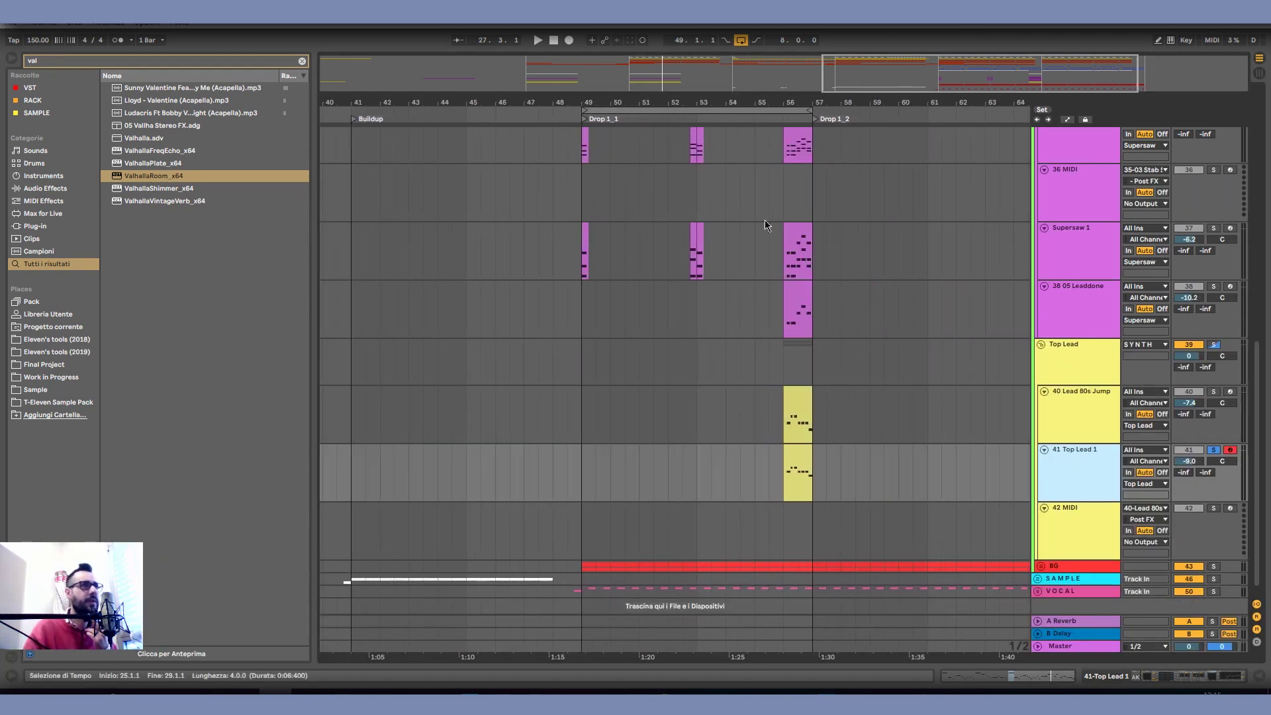
scroll(907, 362, "down", 1)
left_click(1075, 419)
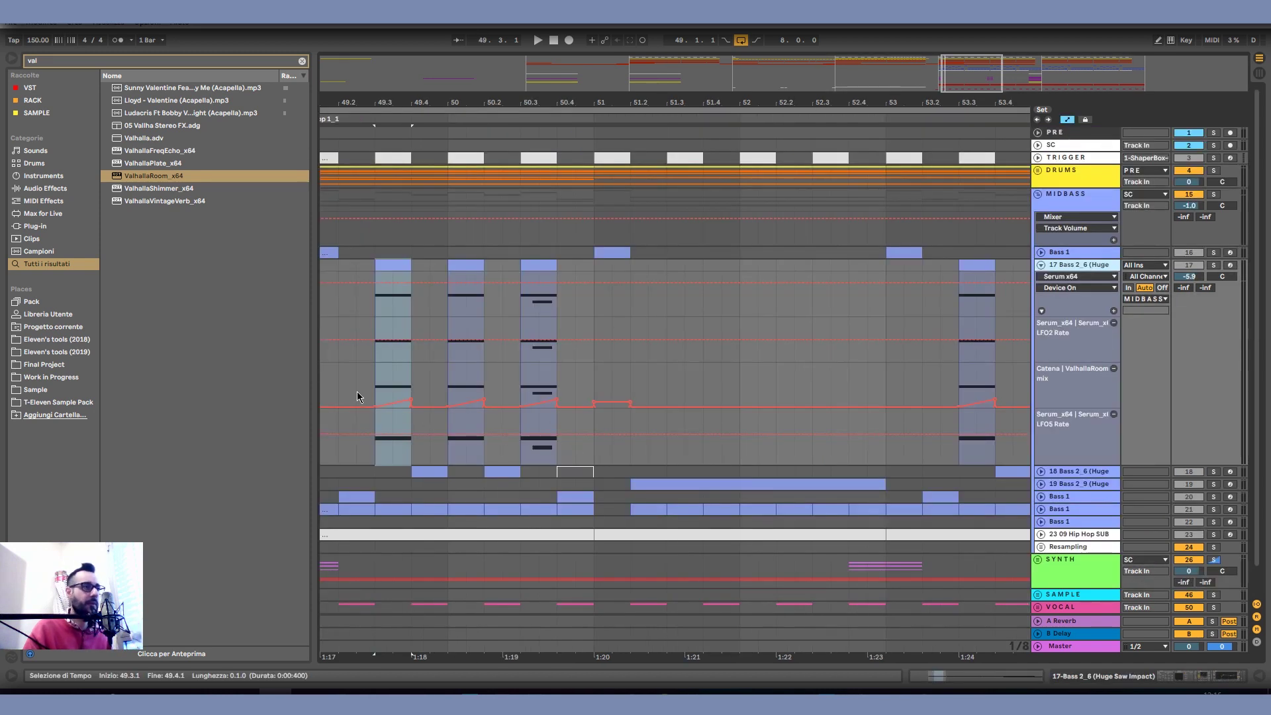
scroll(430, 377, "left", 3)
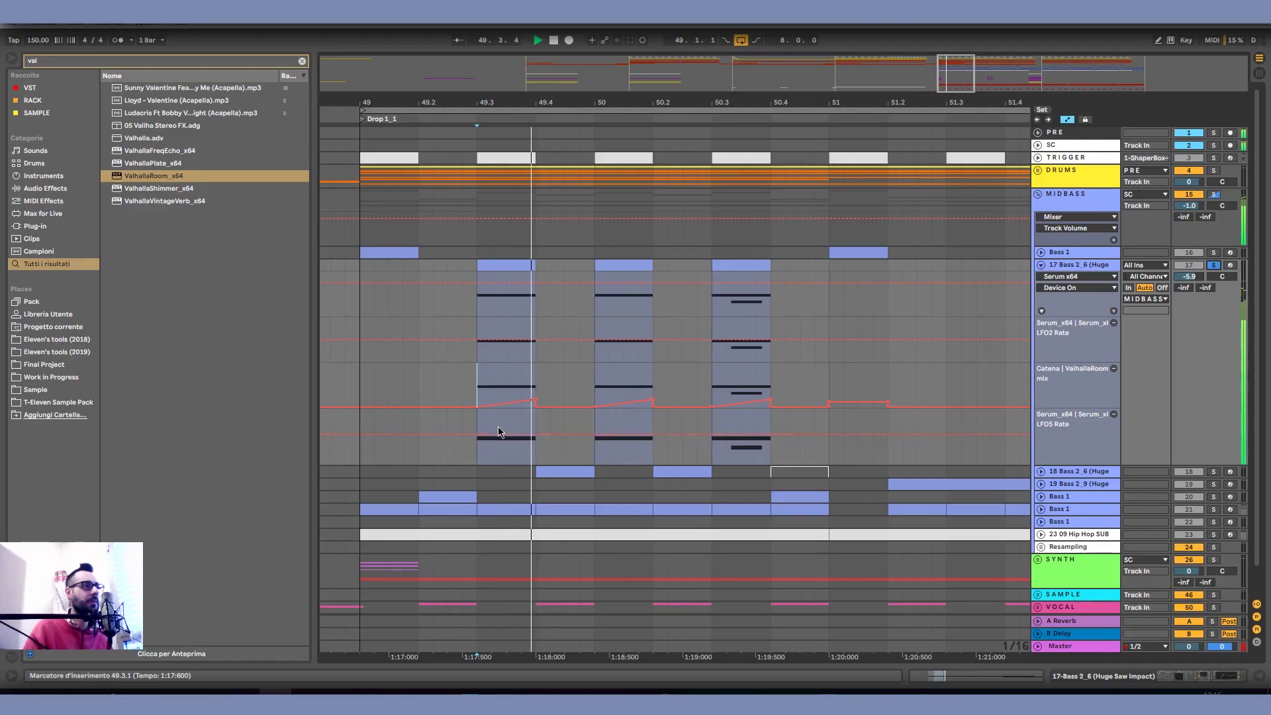
Open the ValhallaRoom plug-in on track 17 Bass 2_6 and audition its automated reverb mix in Drop 1_1.
key("space")
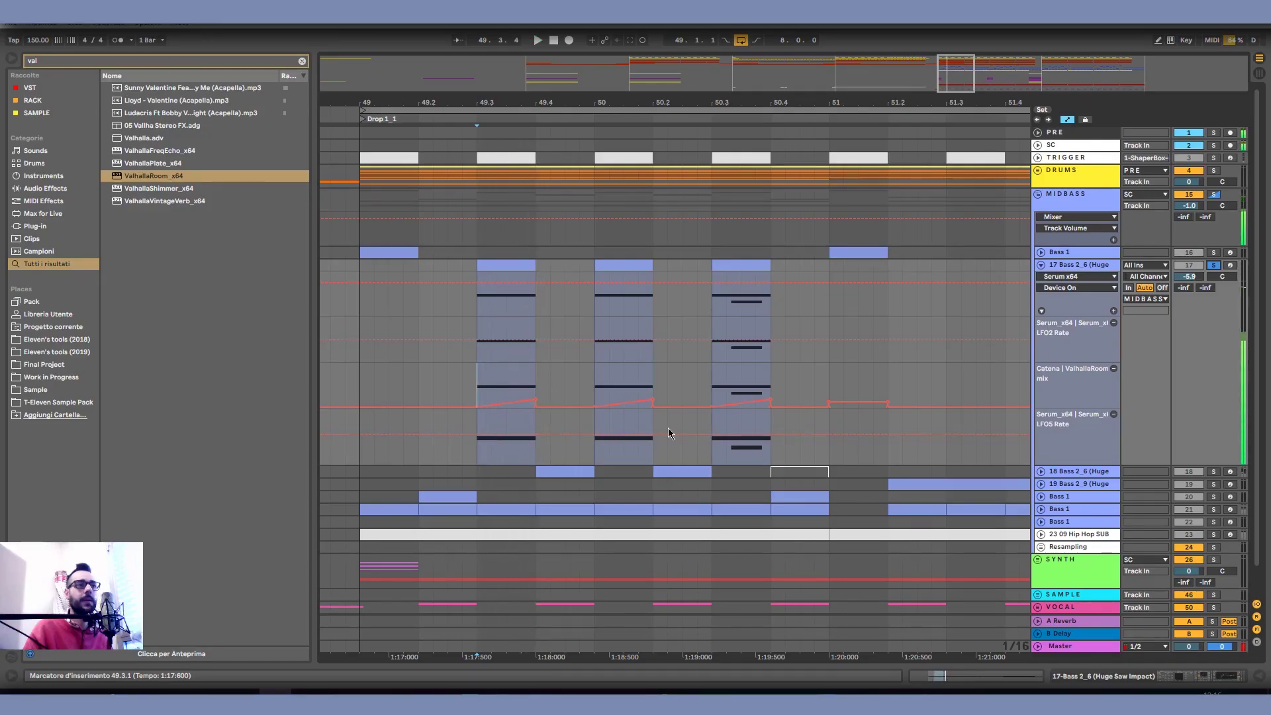
double_click(1071, 267)
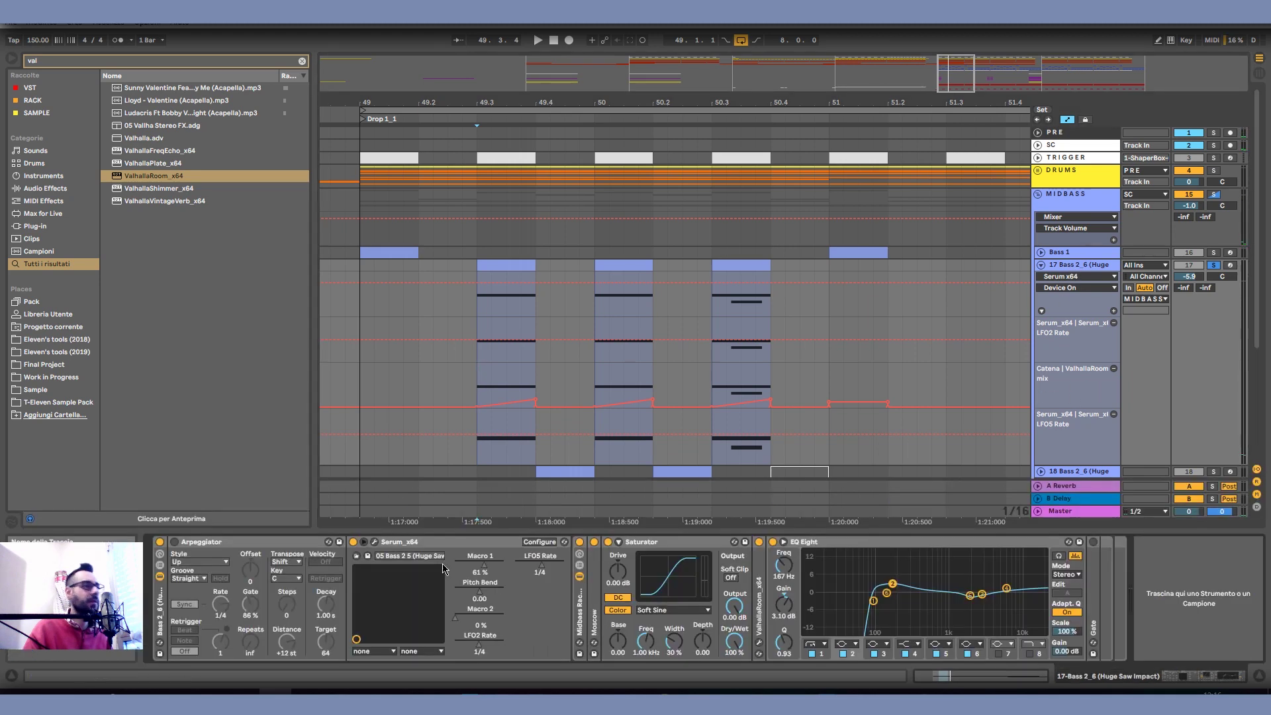
left_click(758, 643)
left_click_drag(240, 18, 413, 97)
key("space")
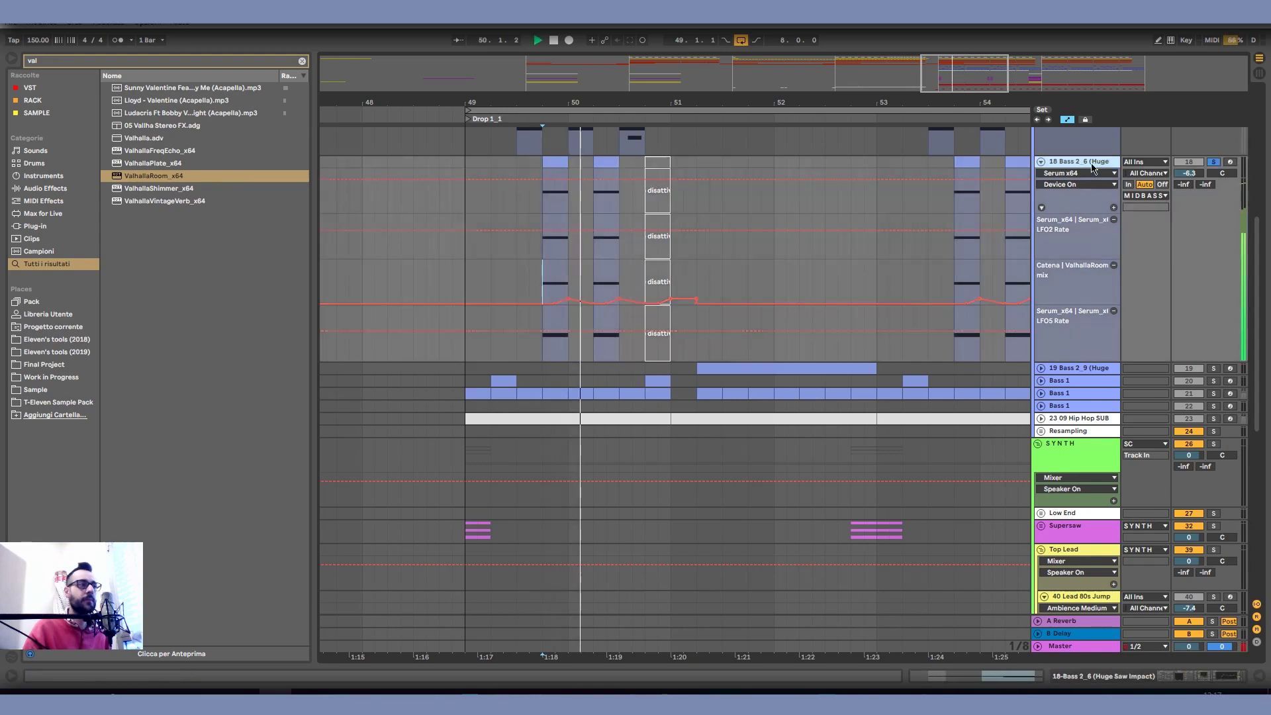
Open ValhallaRoom on track 18 Bass 2_6 and compare its mix automation with that of track 17.
double_click(1092, 162)
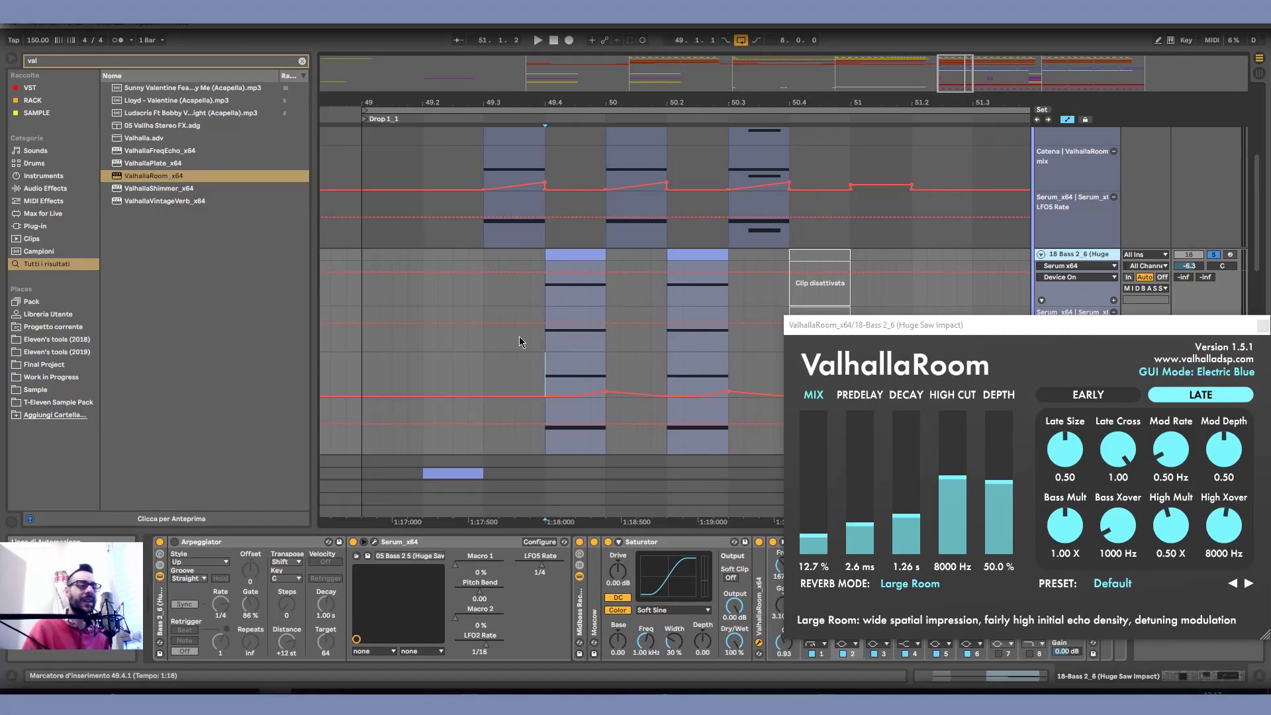
scroll(519, 336, "up", 2)
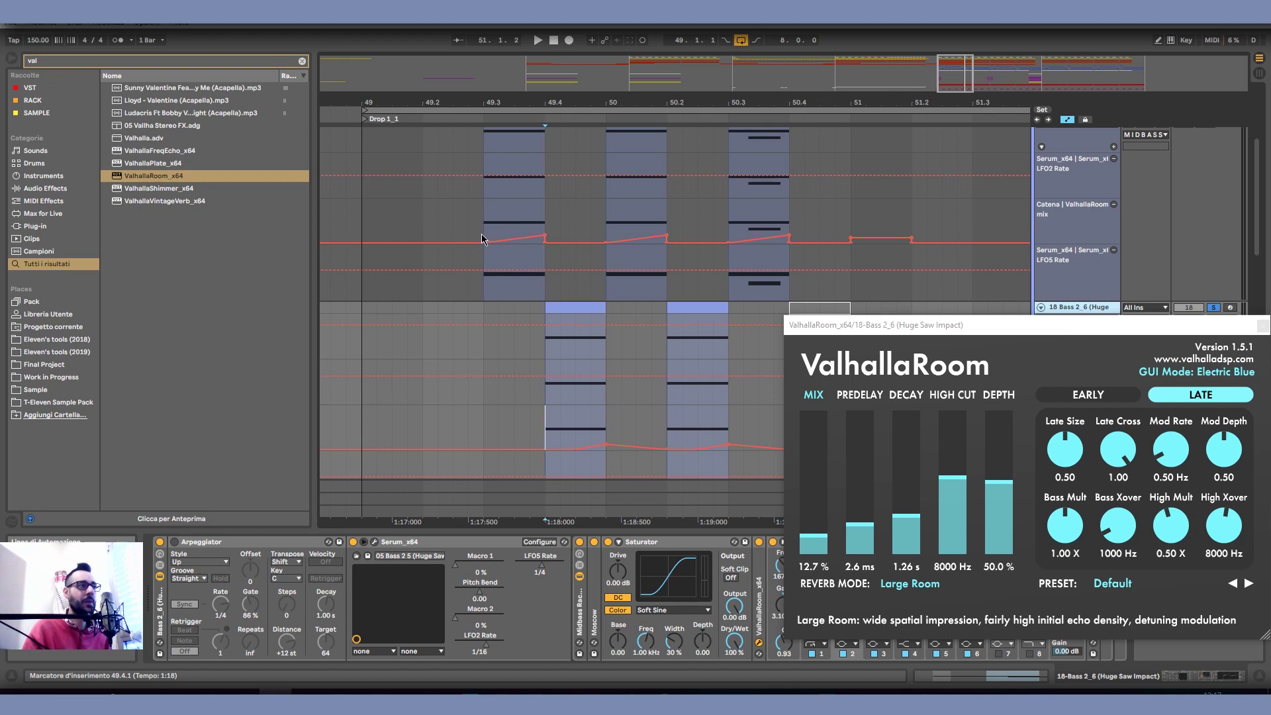
left_click(565, 306)
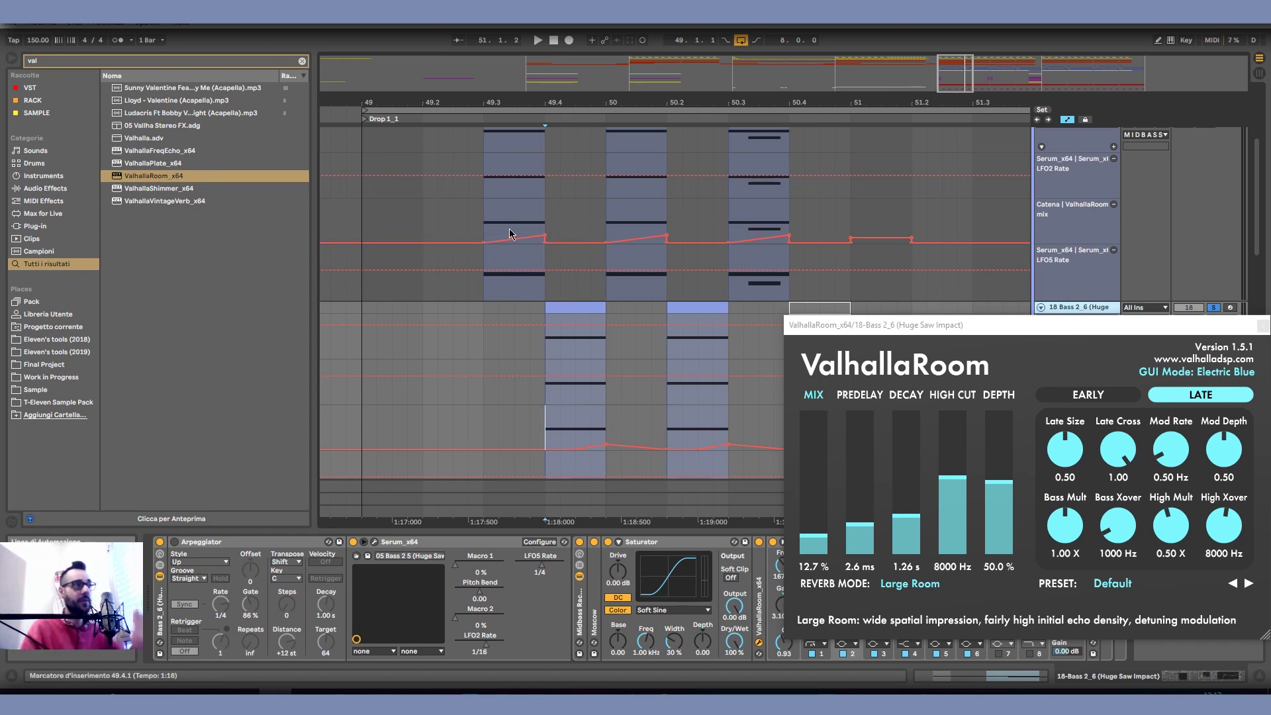
scroll(539, 352, "down", 3)
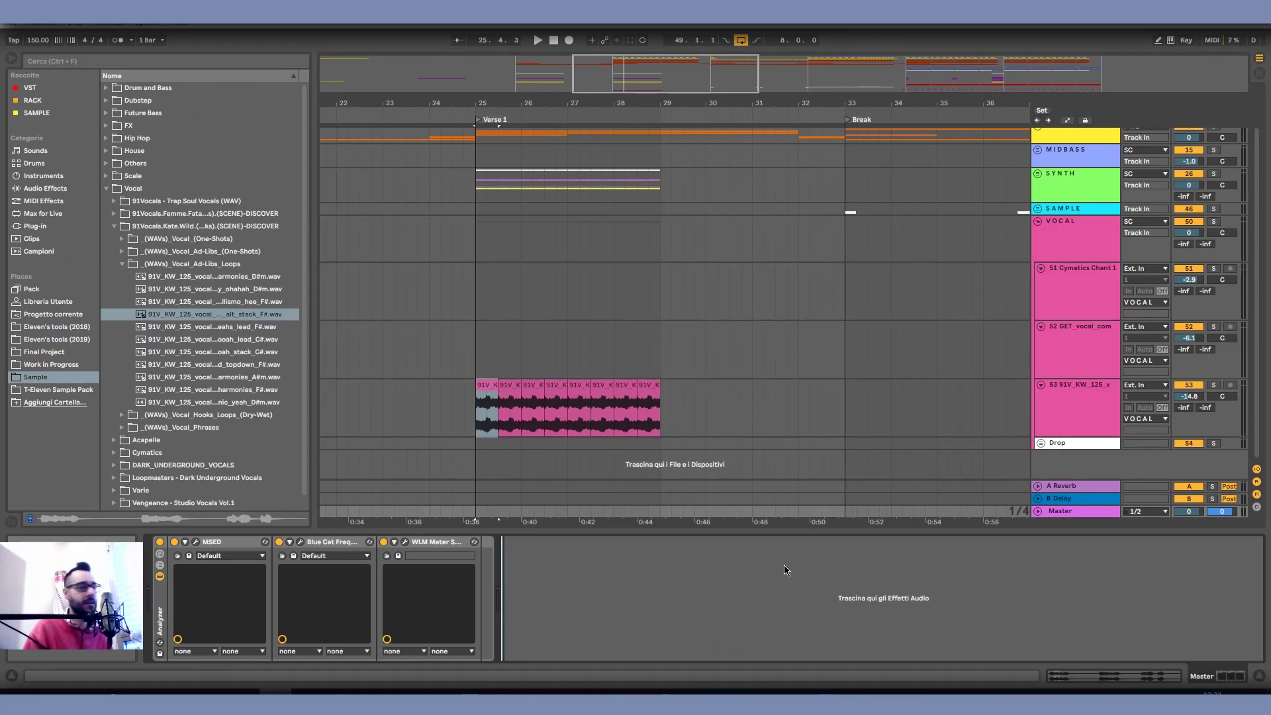
Open the MSED plug-in on the Master track and mute the mid signal.
left_click(196, 541)
left_click_drag(322, 192, 909, 437)
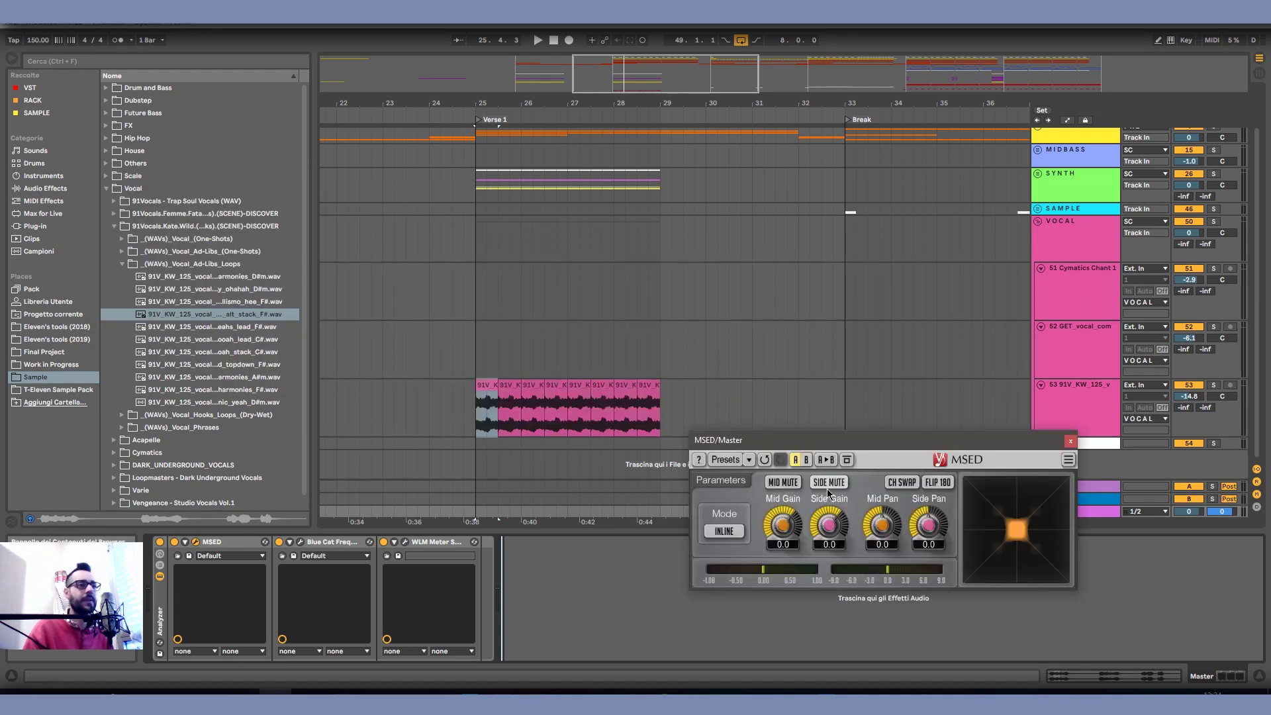
left_click(776, 483)
left_click_drag(835, 443, 900, 498)
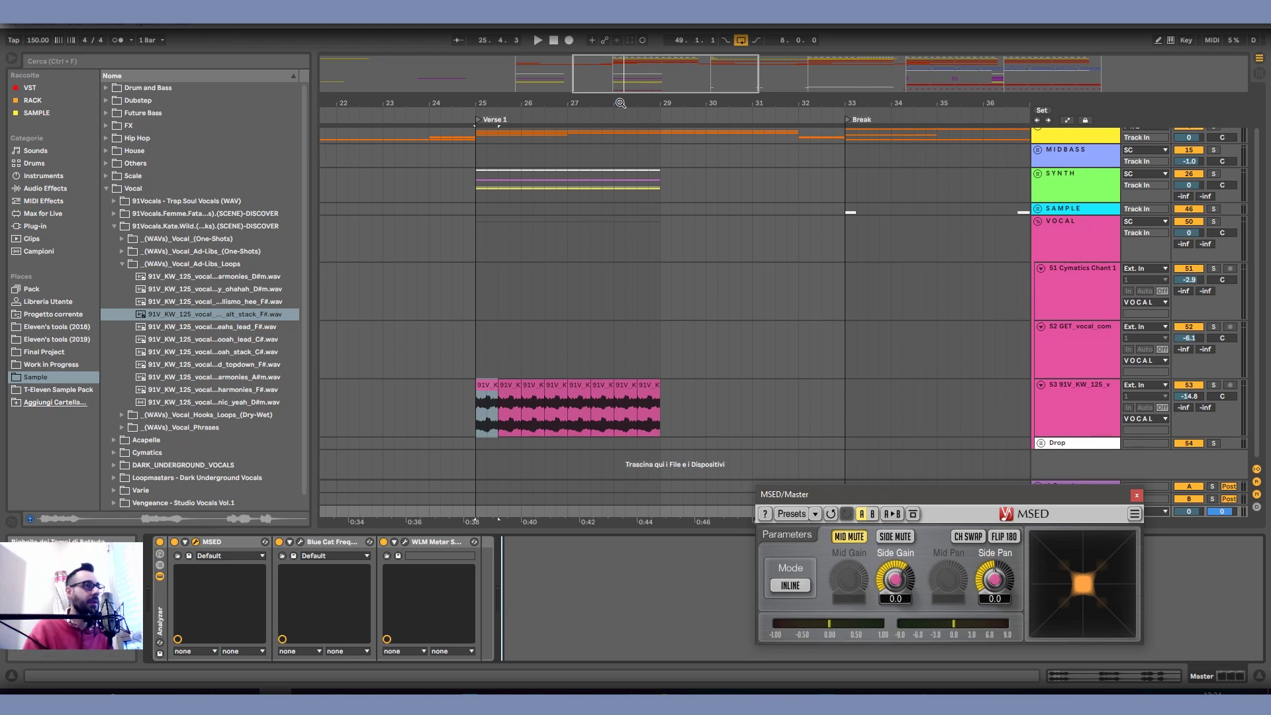
Audition Verse 1 with only the side signal and examine the stereo content in MSED.
left_click_drag(618, 102, 619, 91)
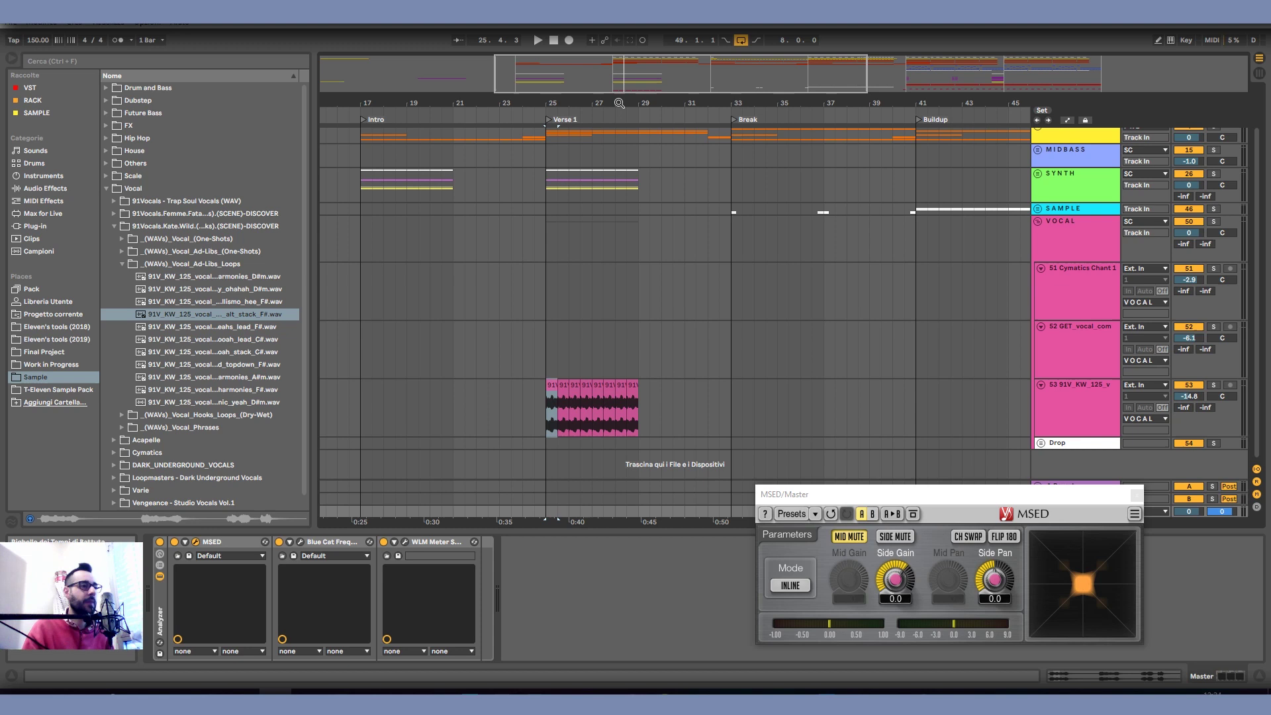
key("space")
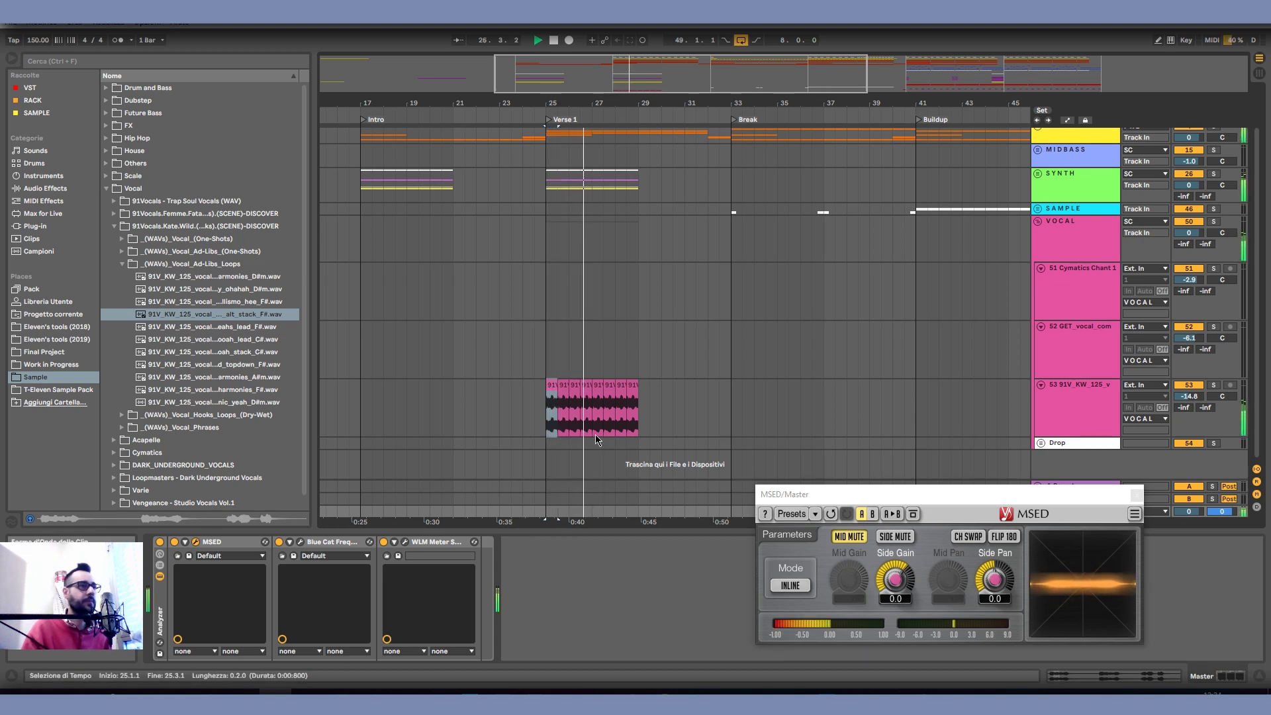
key("space")
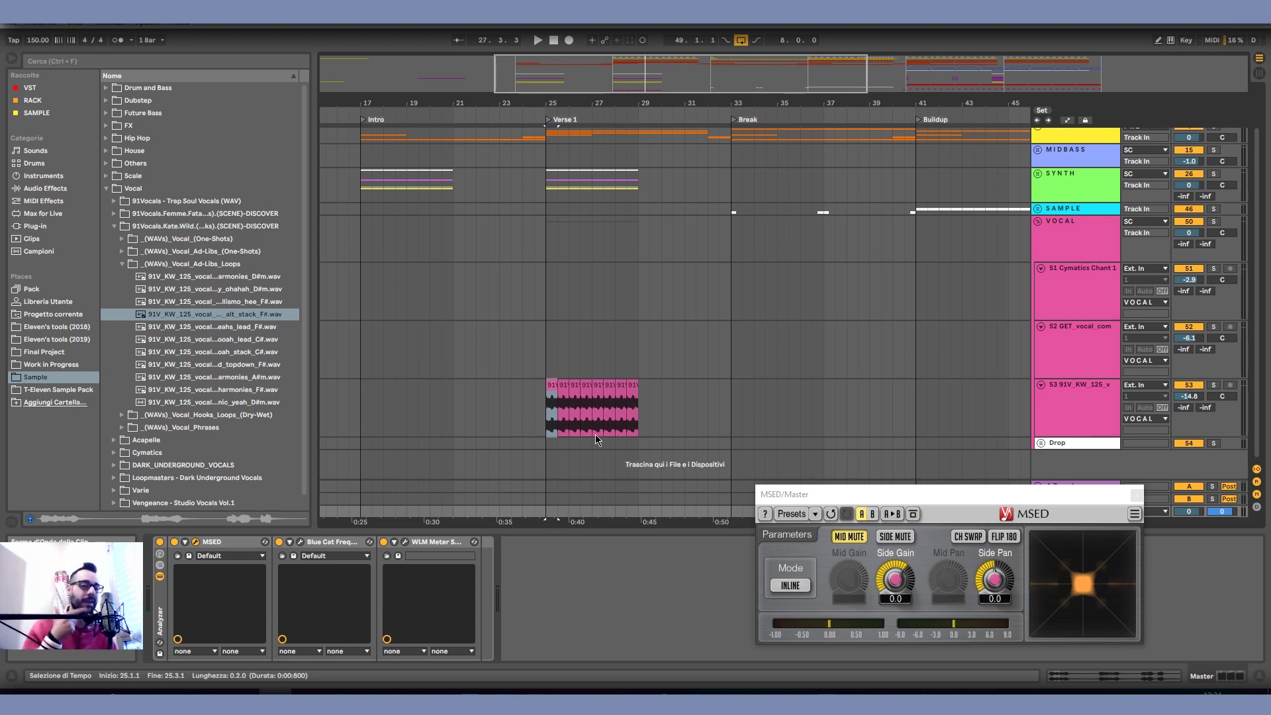
key("space")
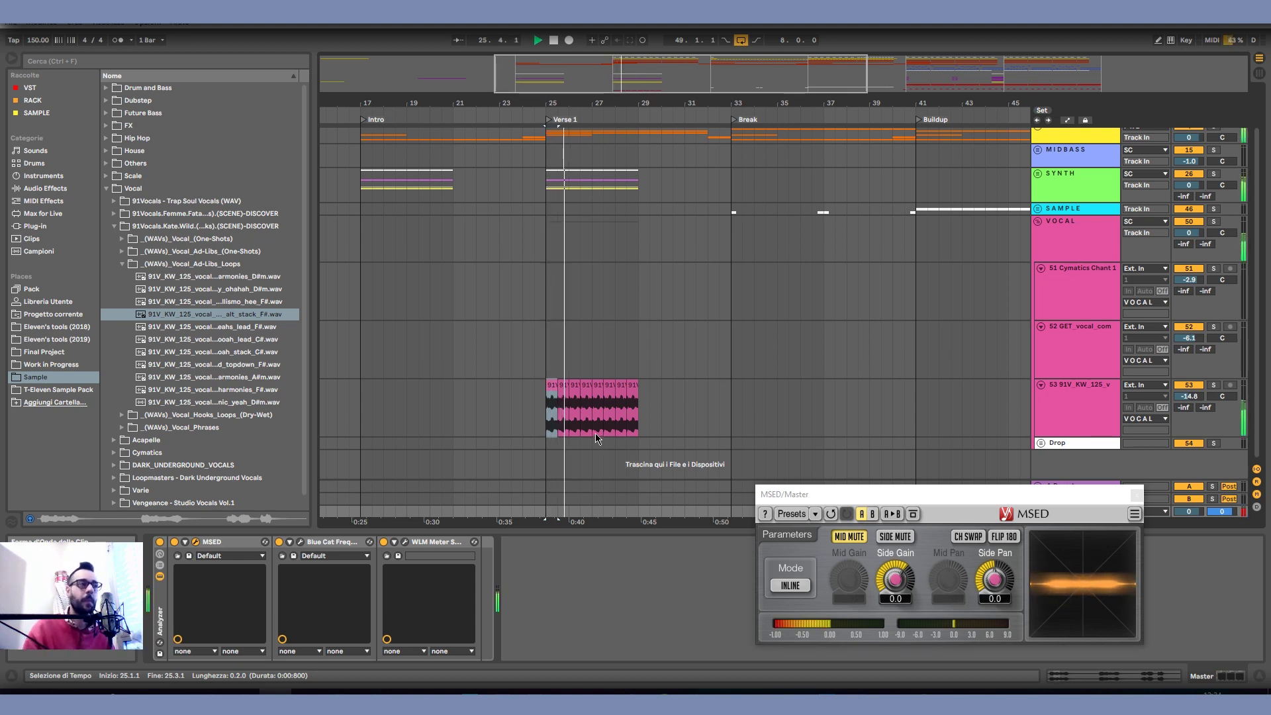
key("space")
Lower vocal track 53 to -31.2 dB and set its ValhallaVintageVerb mix to 100% and decay to 4.23 s.
left_click(1074, 407)
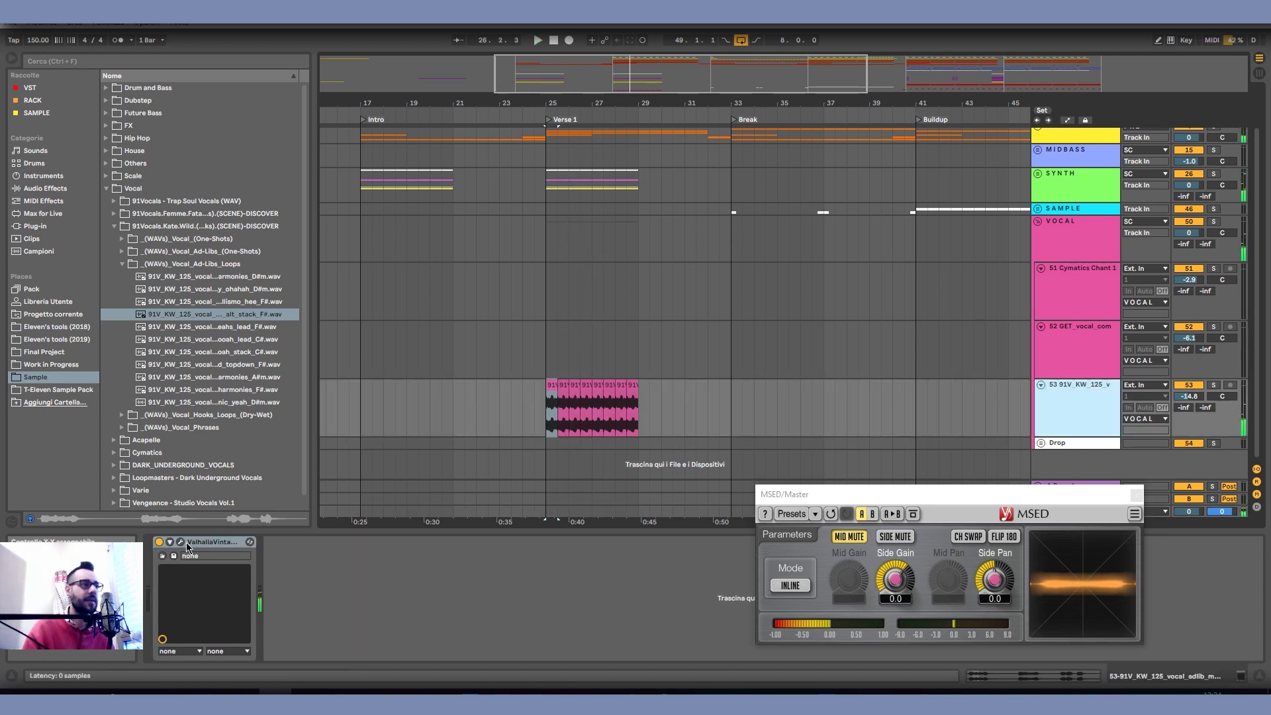
left_click(181, 542)
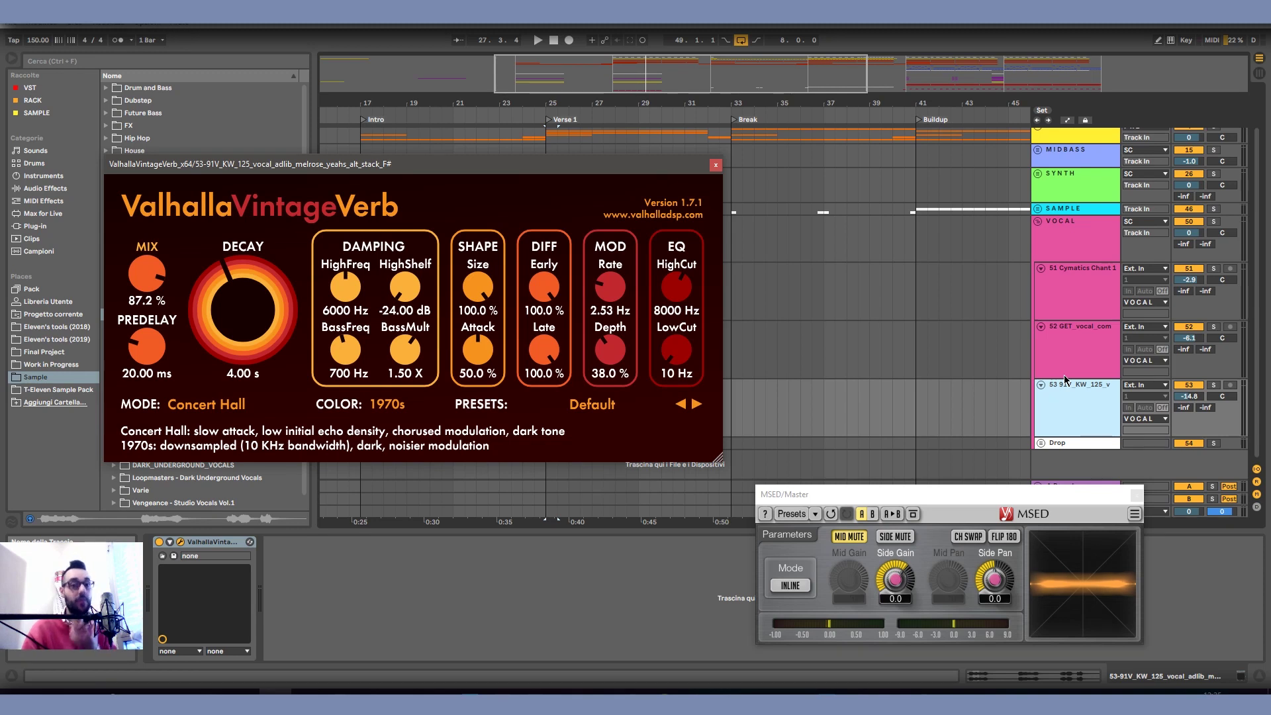
left_click_drag(1189, 396, 1190, 423)
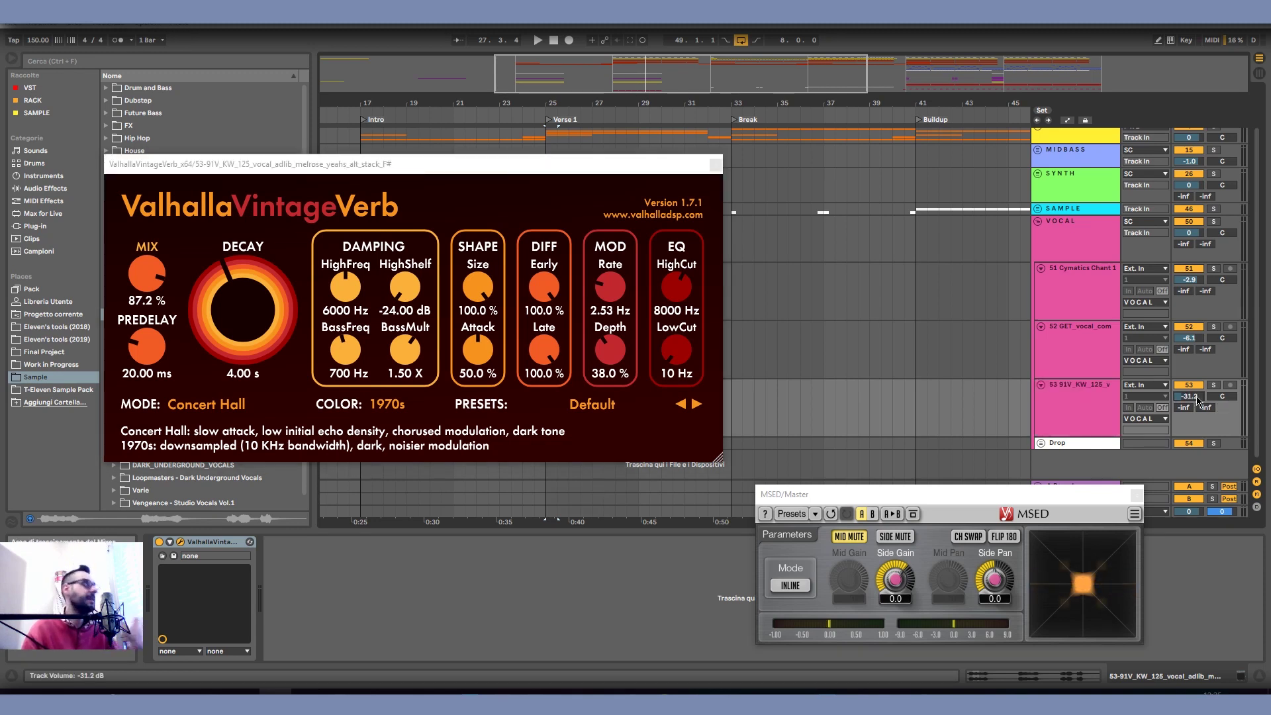
left_click_drag(149, 275, 154, 238)
left_click_drag(244, 285, 246, 319)
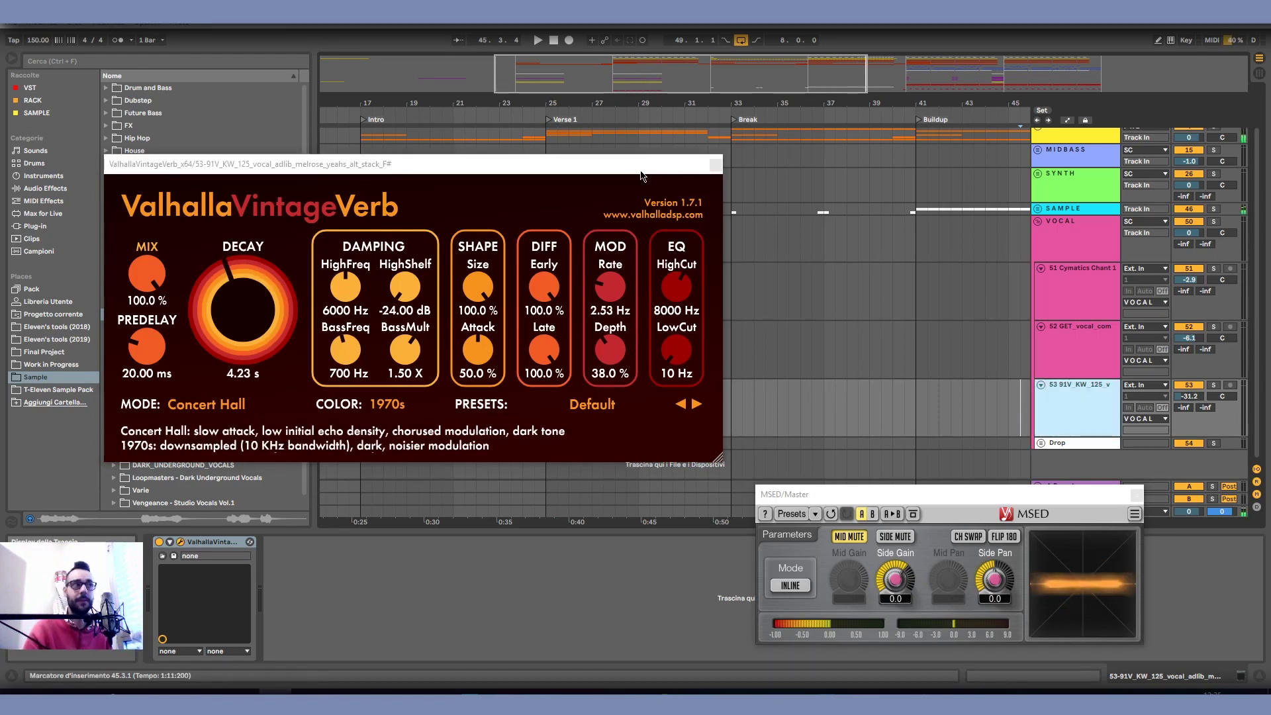
Raise the volume of vocal track 53 to -20.1 dB while auditioning Verse 1.
left_click_drag(641, 170, 690, 475)
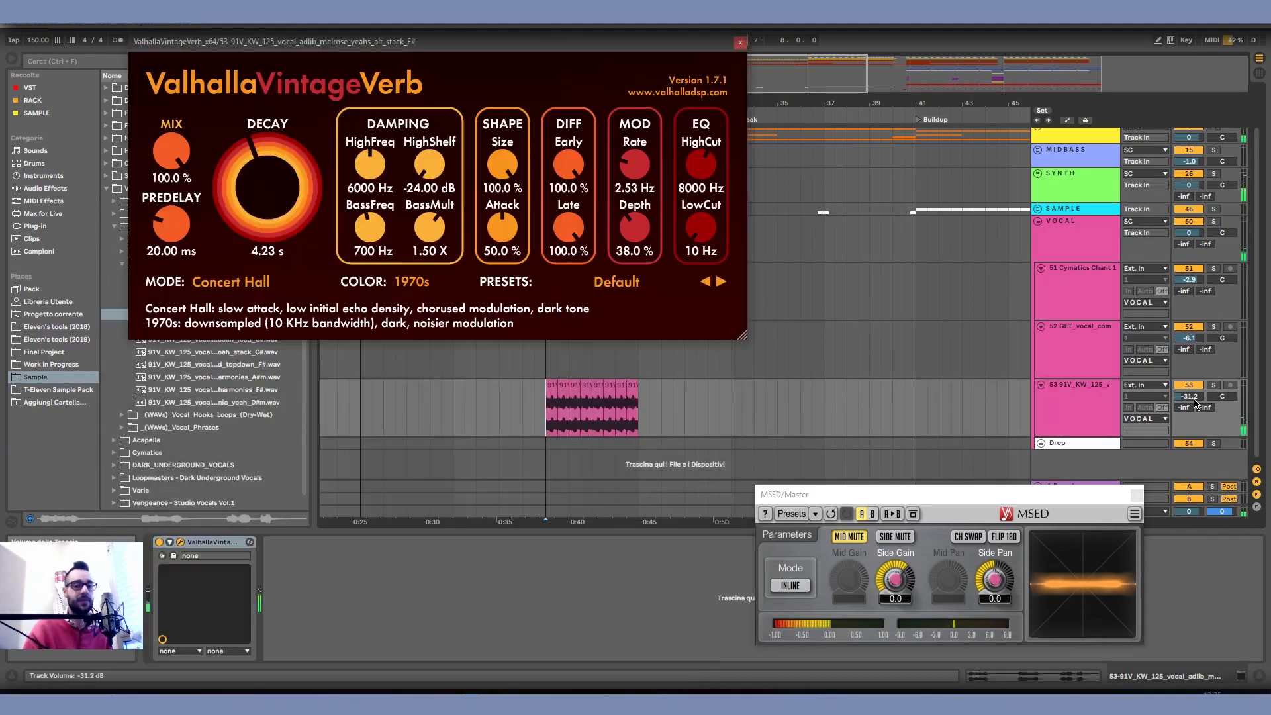
left_click_drag(1195, 404, 1196, 358)
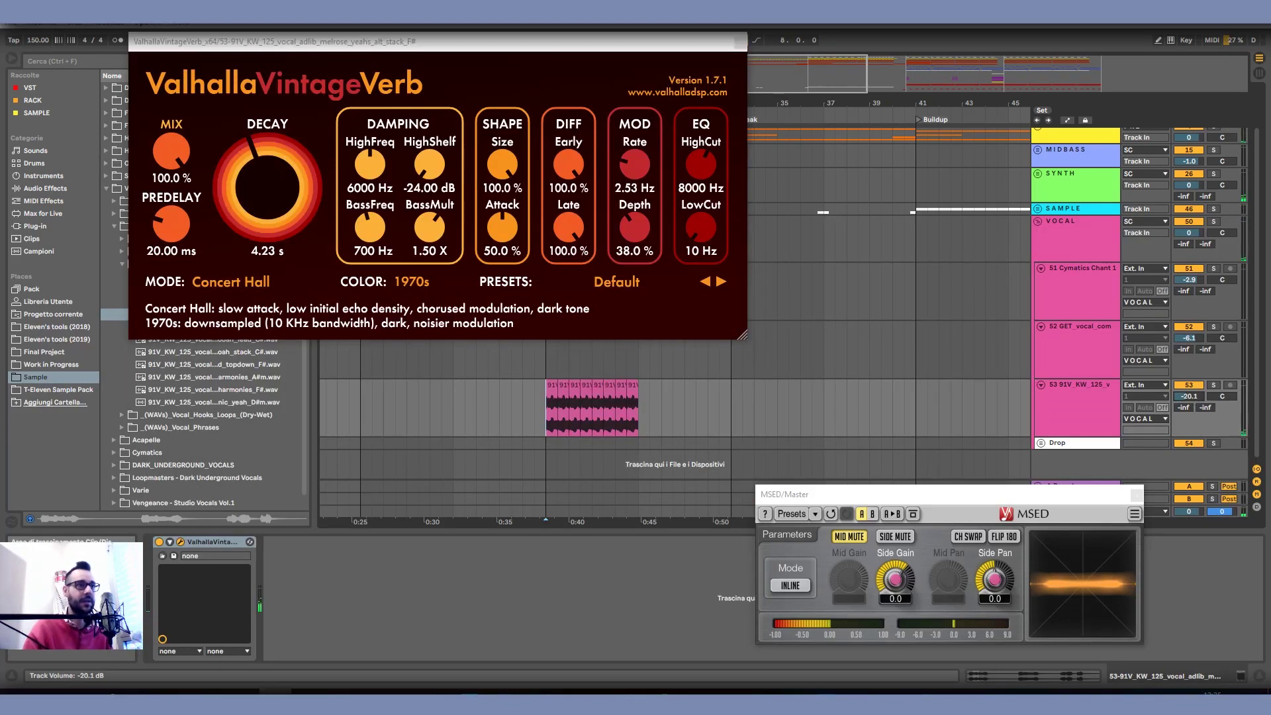
key("space")
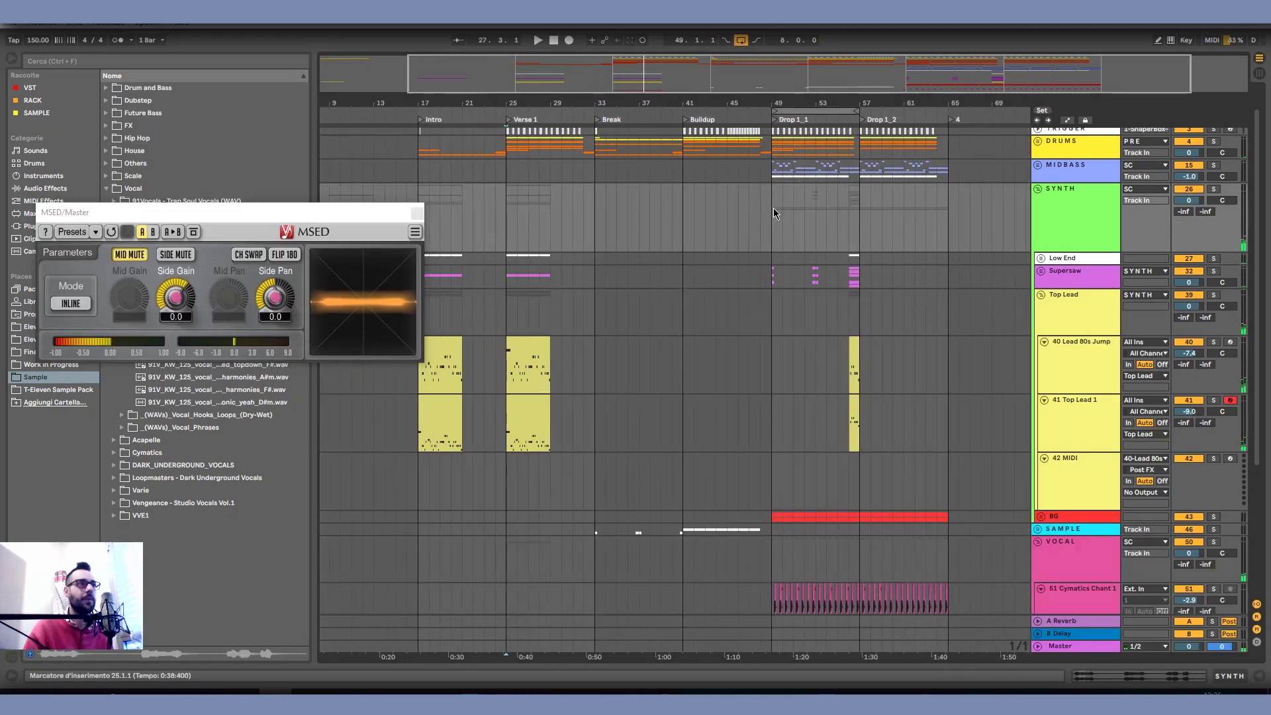
Play Drop 1_1 from its start with the mid muted and collapse the SYNTH group.
left_click(773, 213)
key("space")
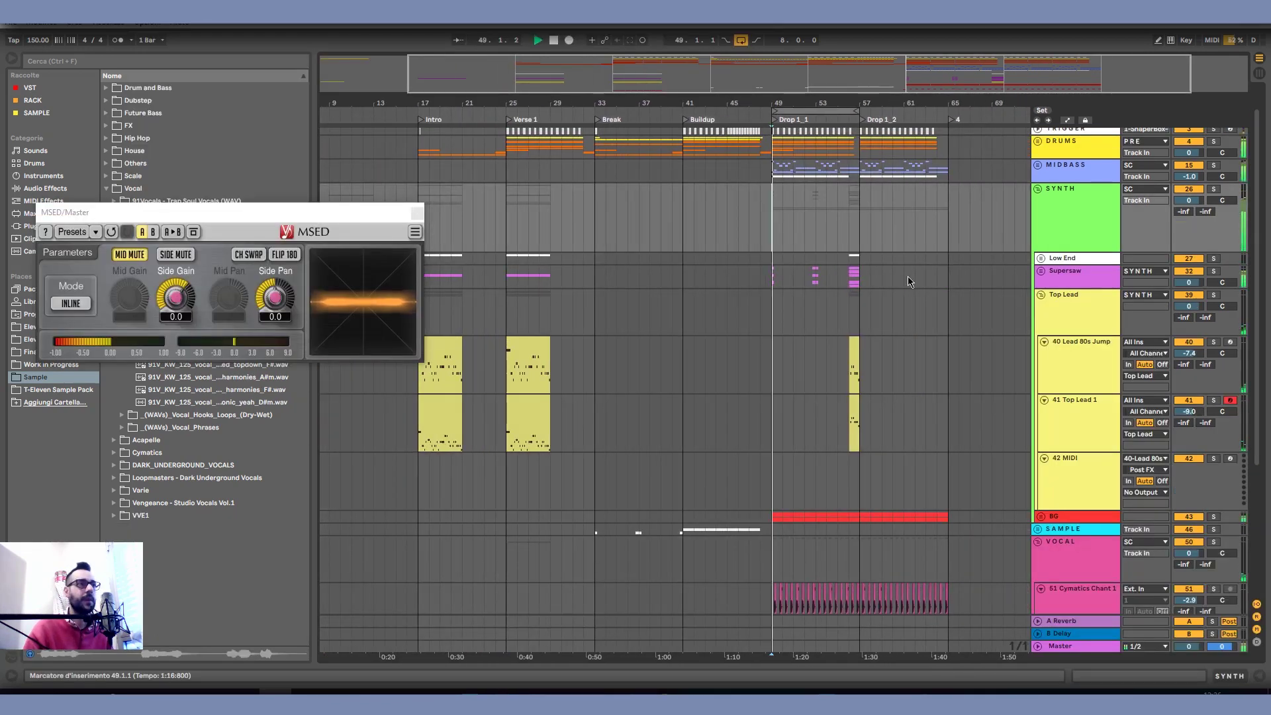
left_click(1038, 189)
left_click_drag(824, 97, 824, 153)
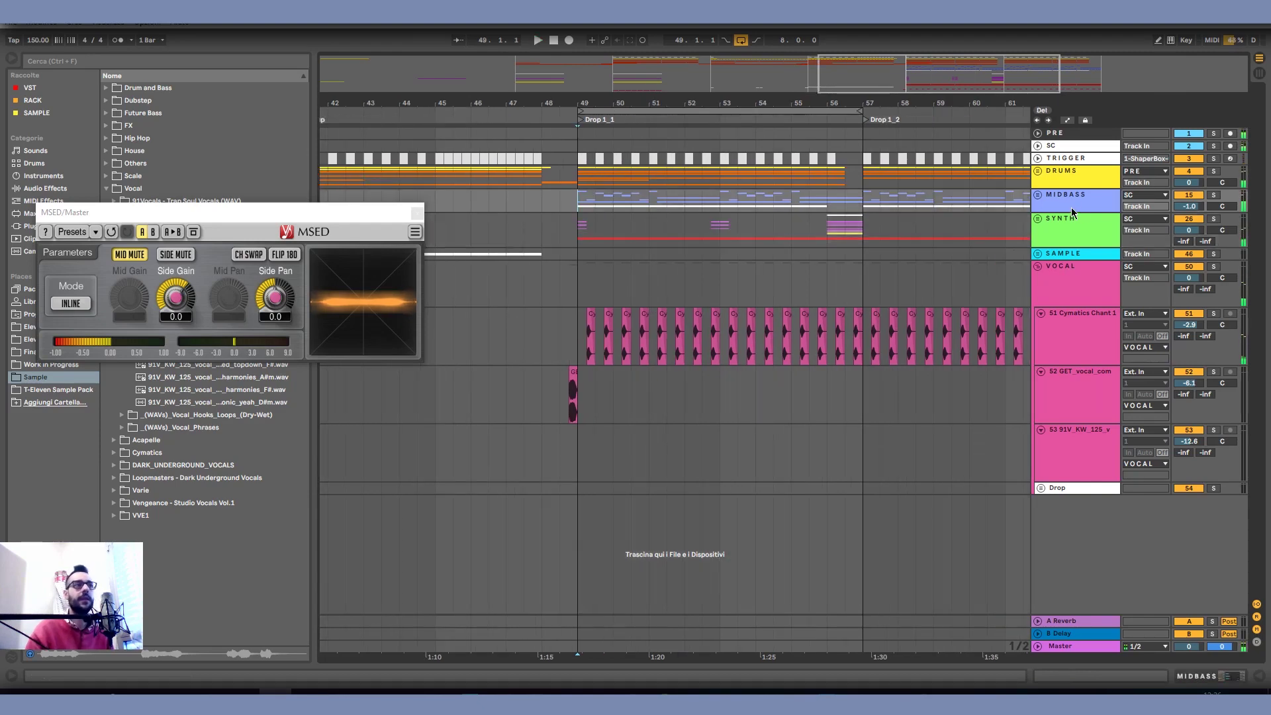
Solo the MIDBASS group and show its device chain.
left_click(1063, 205)
left_click(1037, 195)
scroll(678, 411, "down", 2)
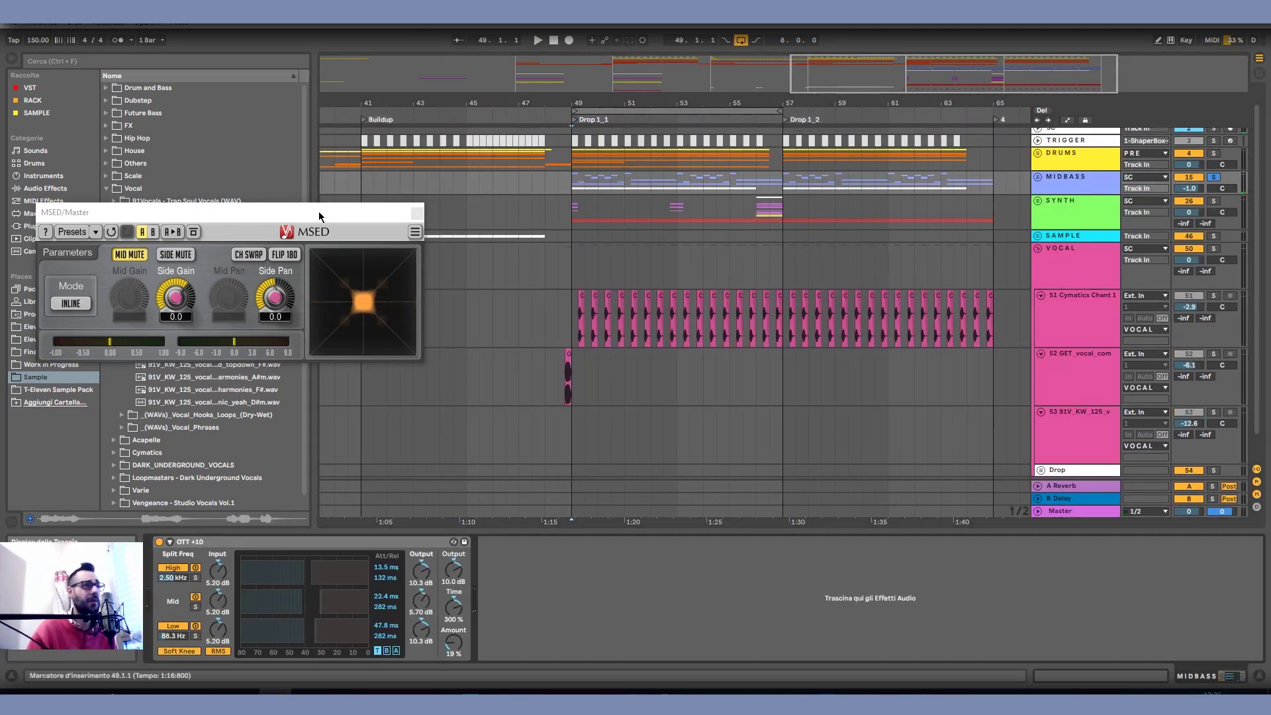
Try ValhallaRoom_x64 on the MIDBASS group with the mix at 15.2%, check its side signal in MSED and delete the reverb.
left_click_drag(319, 211, 568, 188)
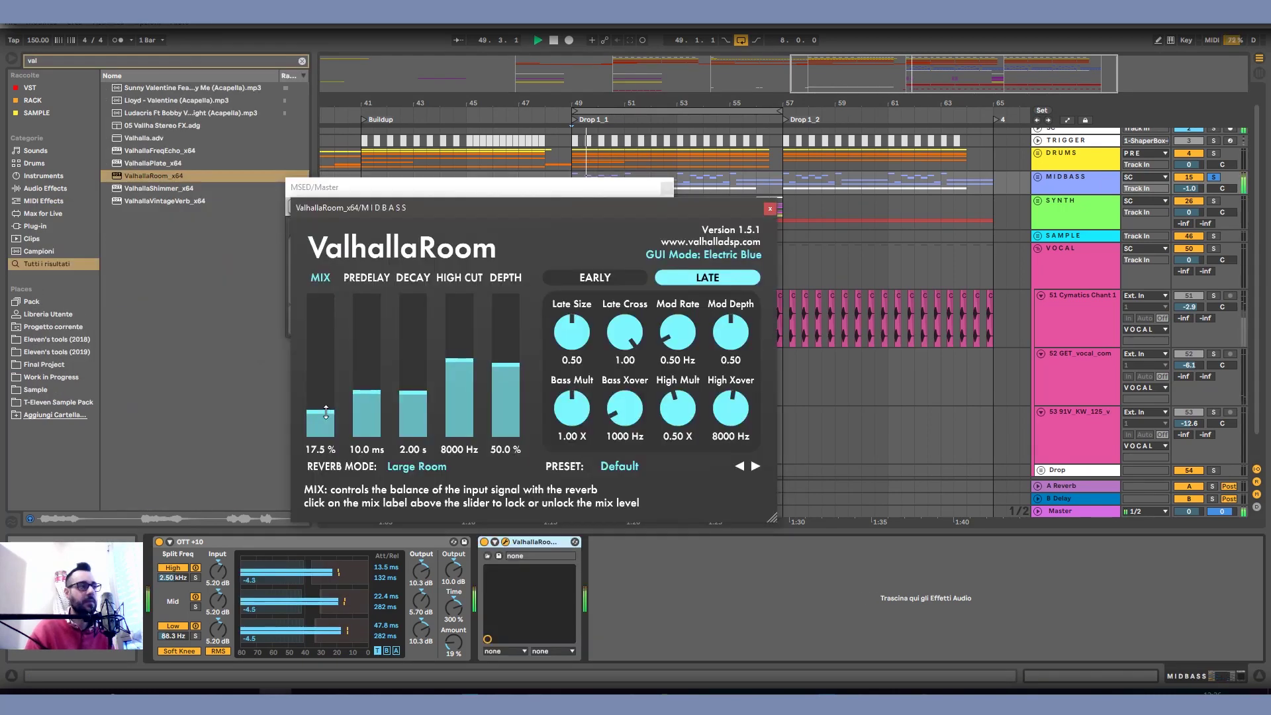
left_click_drag(326, 412, 326, 416)
left_click_drag(432, 220, 830, 308)
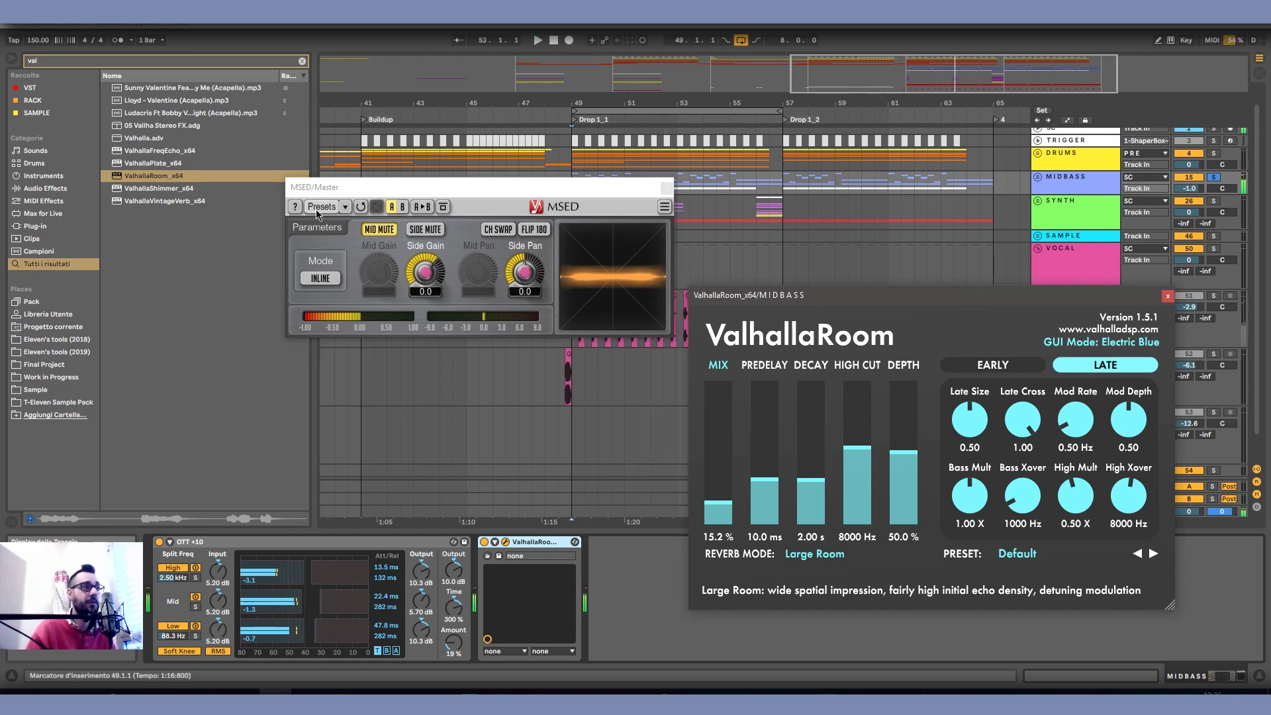
left_click(575, 542)
key("Delete")
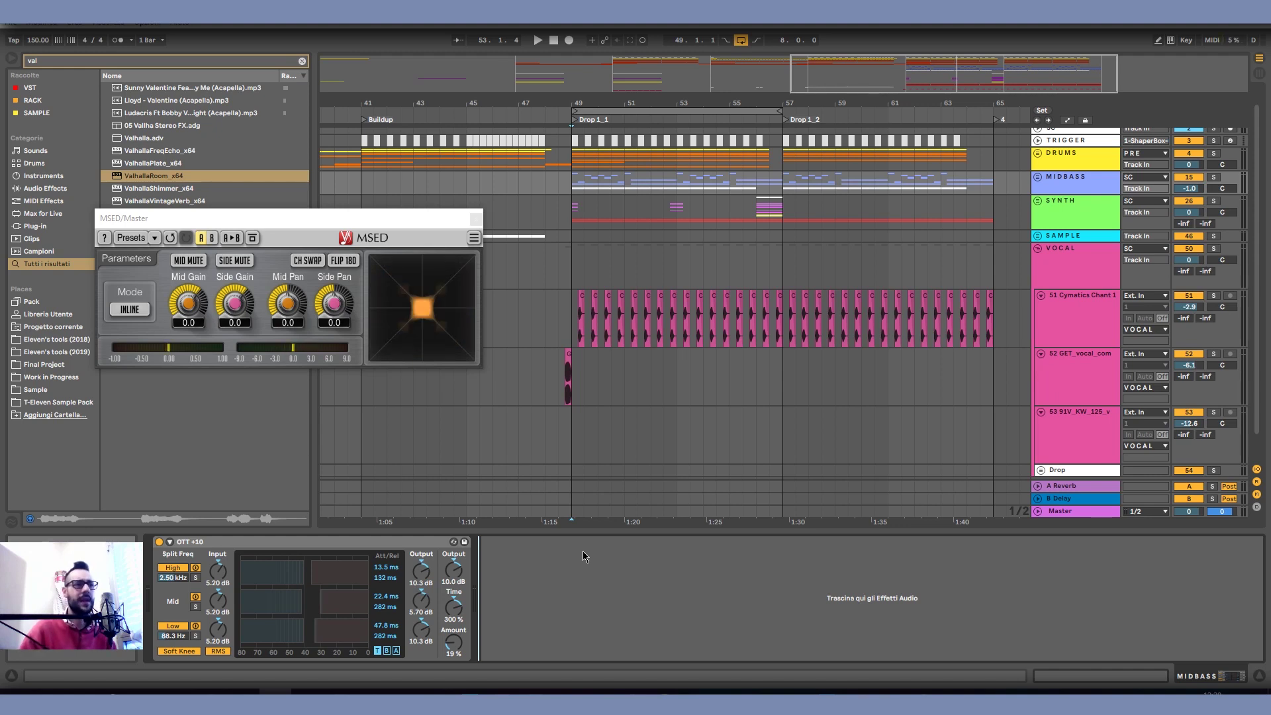
Show the Reverb device on the A Reverb return track.
left_click(1074, 484)
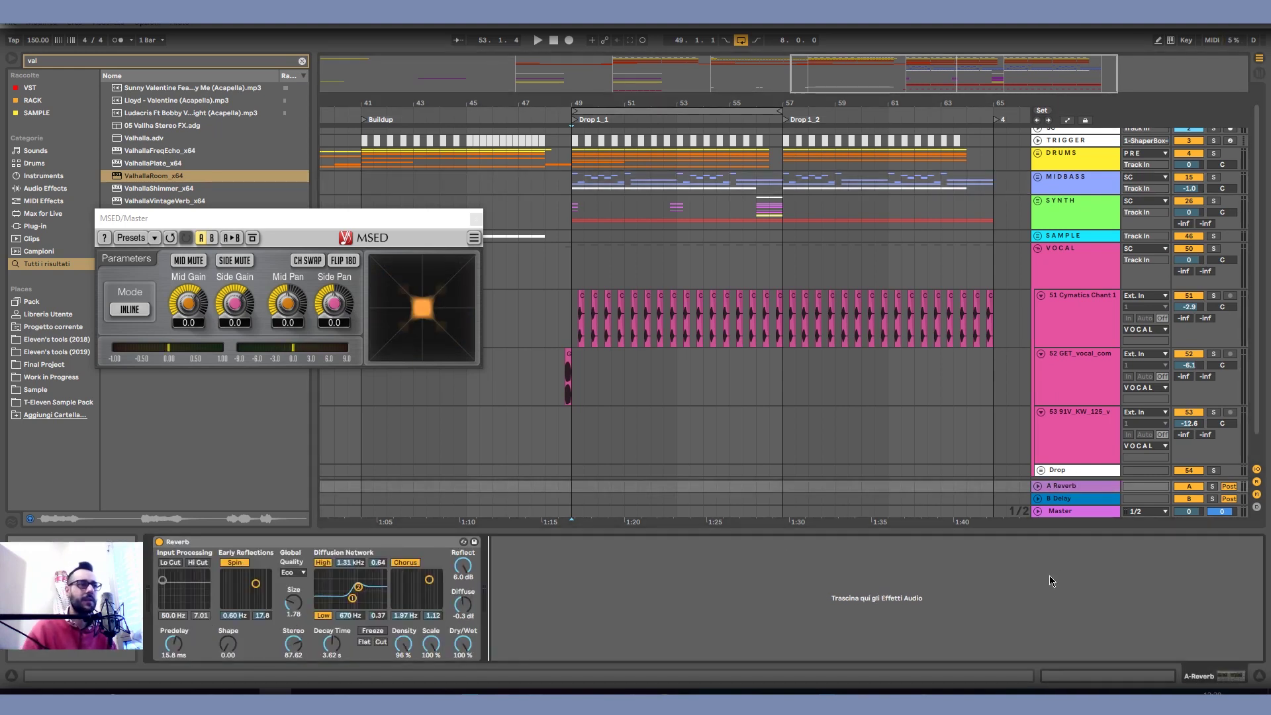